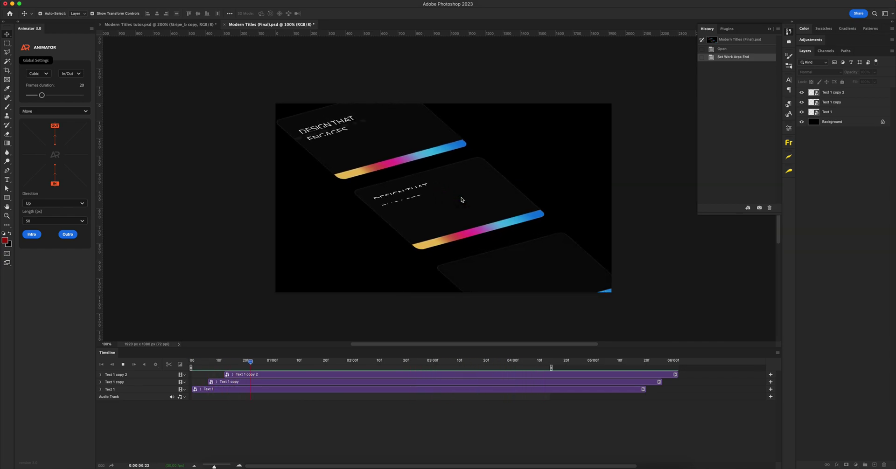
Play back the finished skewed title-card animation in Modern Titles (Final).psd.
{"action": "key", "text": "space"}
Switch to Modern Titles tutor.psd and zoom the view in on the title card.
{"action": "left_click", "coordinate": [196, 26]}
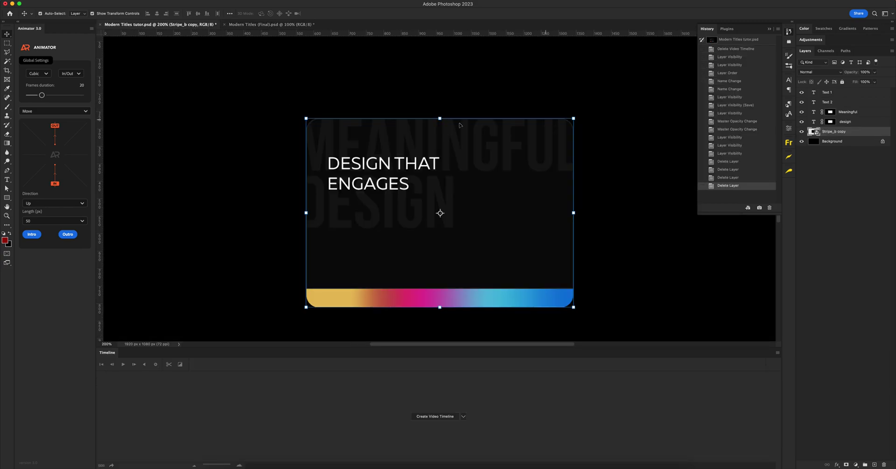
{"action": "key", "text": "z"}
{"action": "left_click", "coordinate": [444, 158], "text": "alt"}
{"action": "left_click", "coordinate": [458, 165]}
{"action": "scroll", "coordinate": [458, 165], "scroll_direction": "down", "scroll_amount": 2}
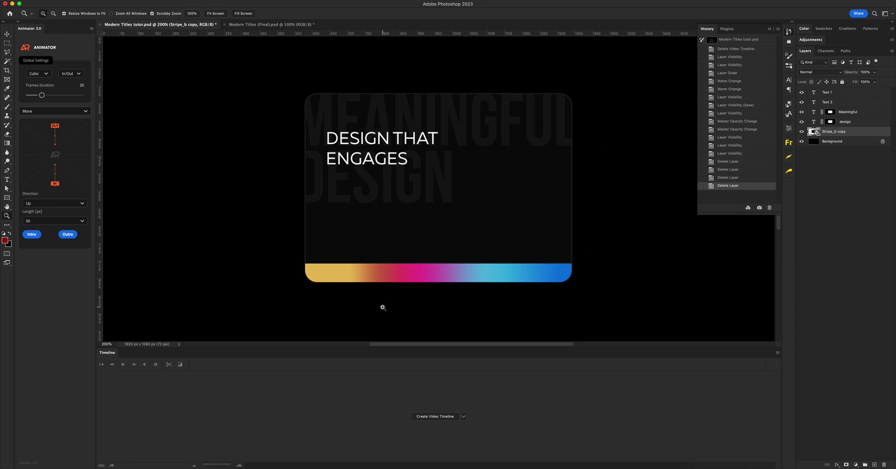
Create a video timeline for all layers and keep the timeline frame rate at 30 fps.
{"action": "left_click", "coordinate": [434, 417]}
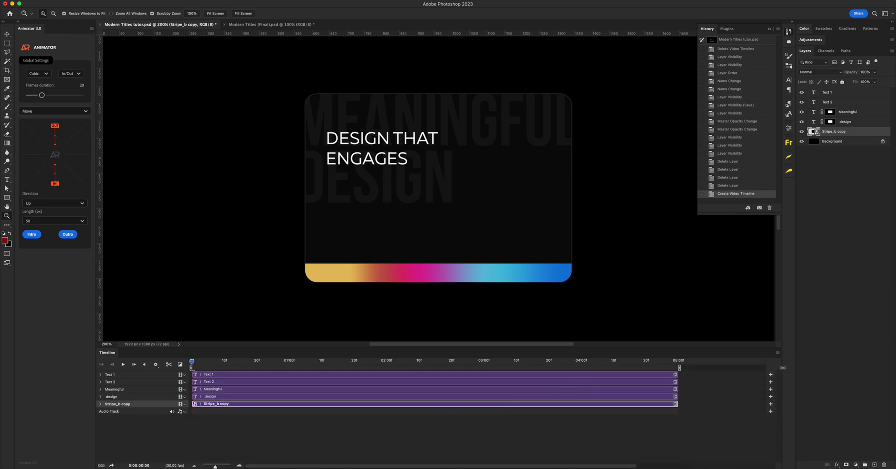
{"action": "left_click", "coordinate": [777, 354]}
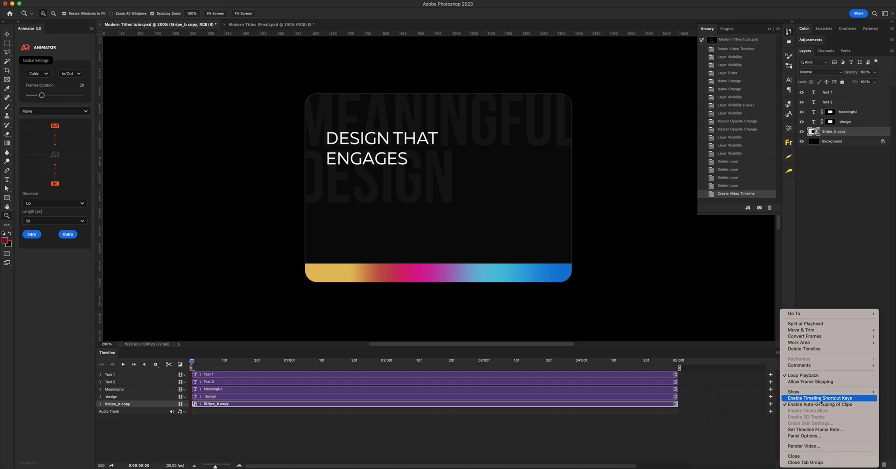
{"action": "left_click", "coordinate": [815, 429]}
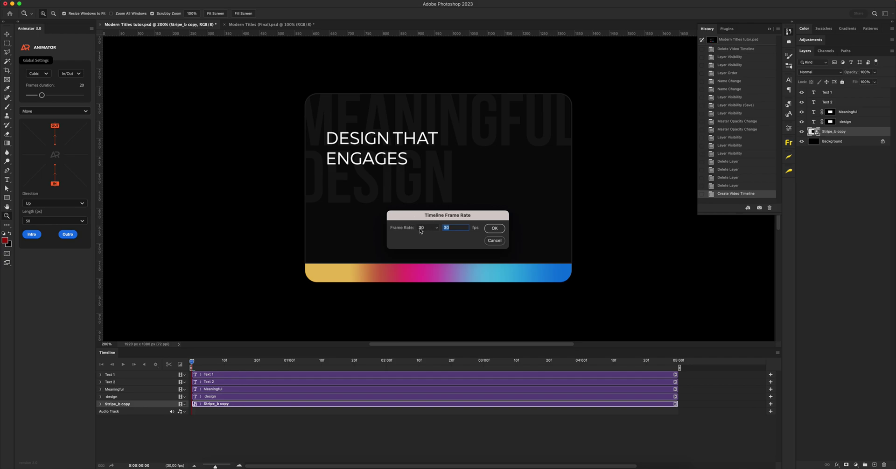
{"action": "left_click", "coordinate": [495, 228]}
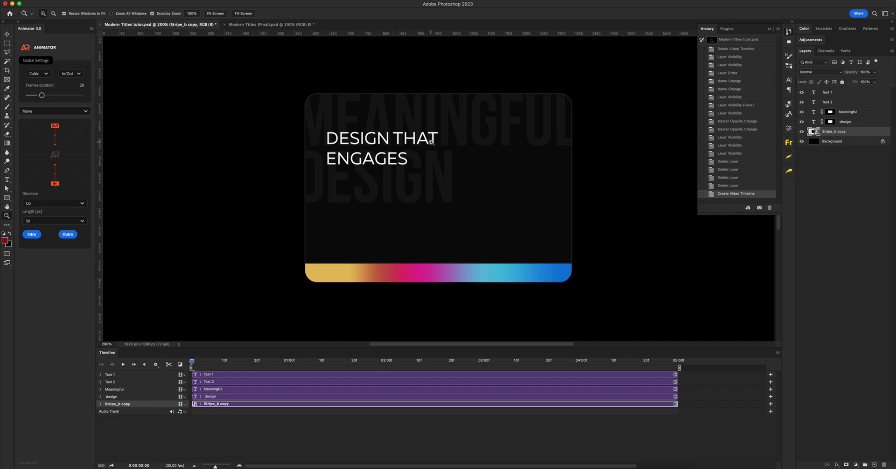
Draw a white-filled rectangle bar over the DESIGN THAT line.
{"action": "left_click", "coordinate": [832, 93]}
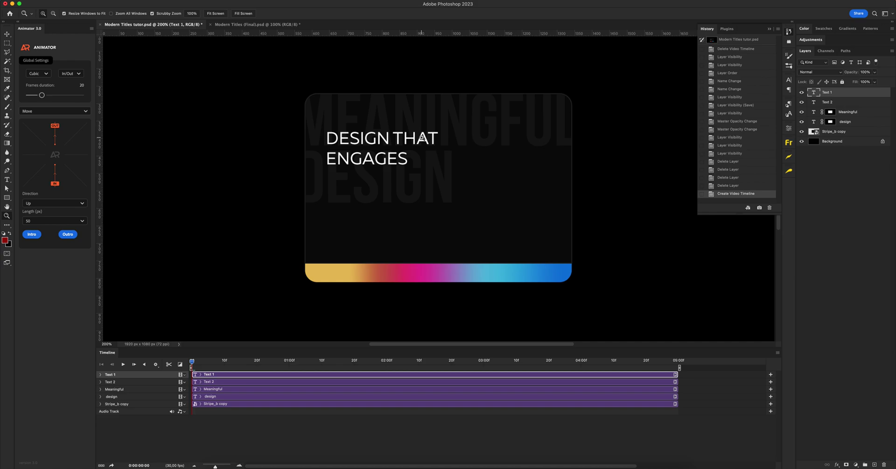
{"action": "key", "text": "u"}
{"action": "left_click", "coordinate": [4, 234]}
{"action": "left_click", "coordinate": [9, 235]}
{"action": "left_click_drag", "start_coordinate": [325, 132], "coordinate": [556, 146]}
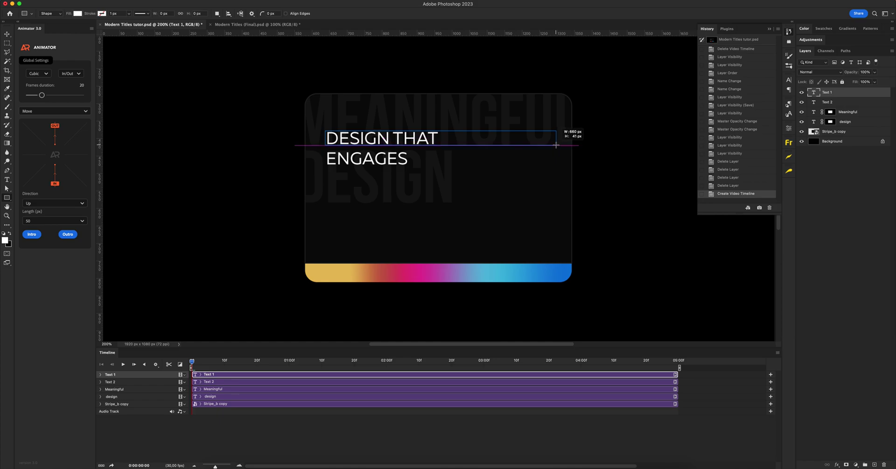
{"action": "left_click_drag", "start_coordinate": [555, 145], "coordinate": [556, 145]}
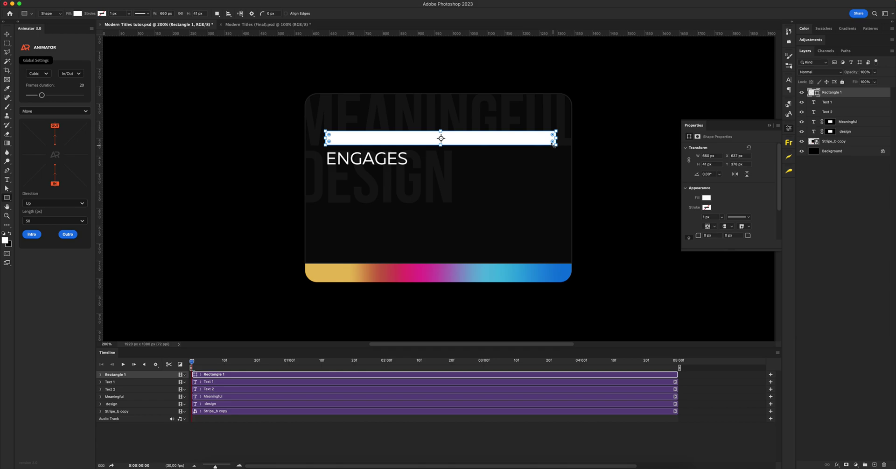
Place Rectangle 1 below Text 1 and position a copy of the bar behind ENGAGES.
{"action": "key", "text": "v"}
{"action": "left_click_drag", "start_coordinate": [837, 94], "coordinate": [810, 121]}
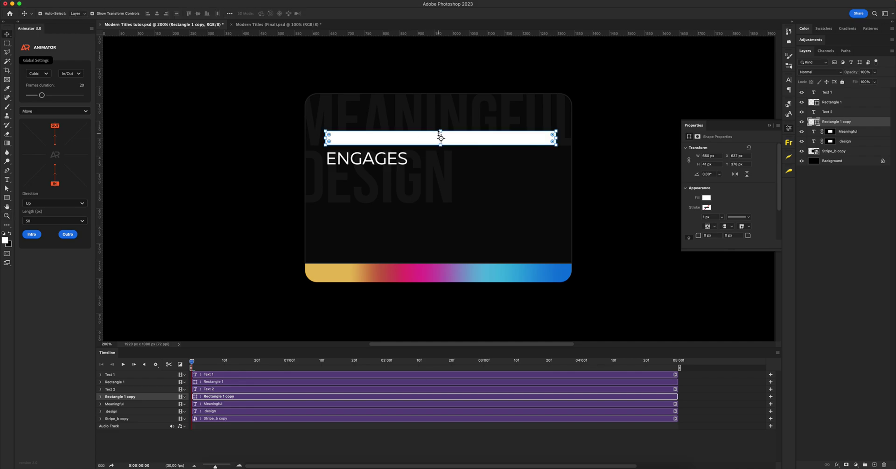
{"action": "scroll", "coordinate": [439, 134], "scroll_direction": "up", "scroll_amount": 1}
{"action": "left_click_drag", "start_coordinate": [454, 140], "coordinate": [455, 168]}
{"action": "key", "text": "Down"}
{"action": "key", "text": "z"}
{"action": "left_click", "coordinate": [455, 169], "text": "alt"}
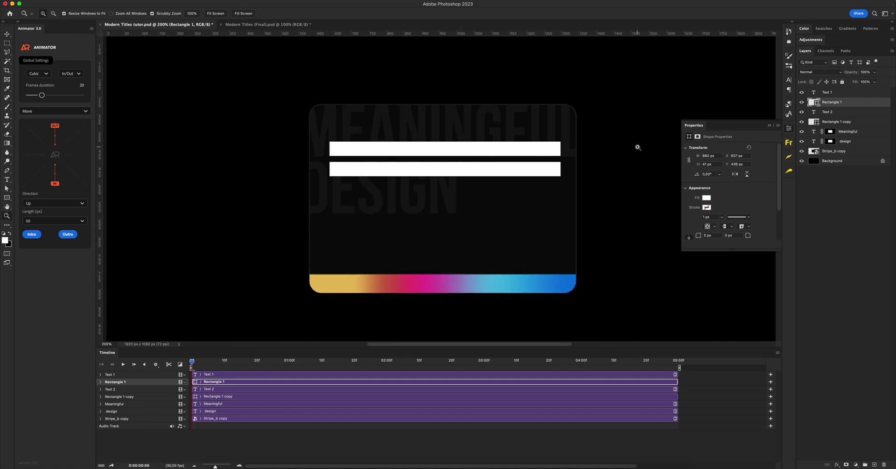
Delete the layer mask from the design layer.
{"action": "right_click", "coordinate": [831, 133]}
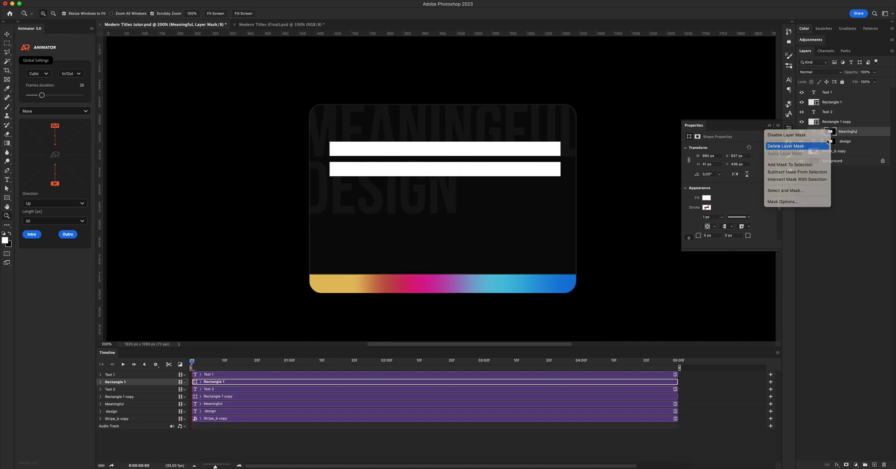
{"action": "key", "text": "Escape"}
{"action": "right_click", "coordinate": [831, 142]}
{"action": "left_click", "coordinate": [812, 157]}
Draw a box over MEANINGFUL and fill it with the sampled dark #151515 colour.
{"action": "left_click", "coordinate": [843, 133]}
{"action": "key", "text": "u"}
{"action": "left_click_drag", "start_coordinate": [293, 102], "coordinate": [585, 161]}
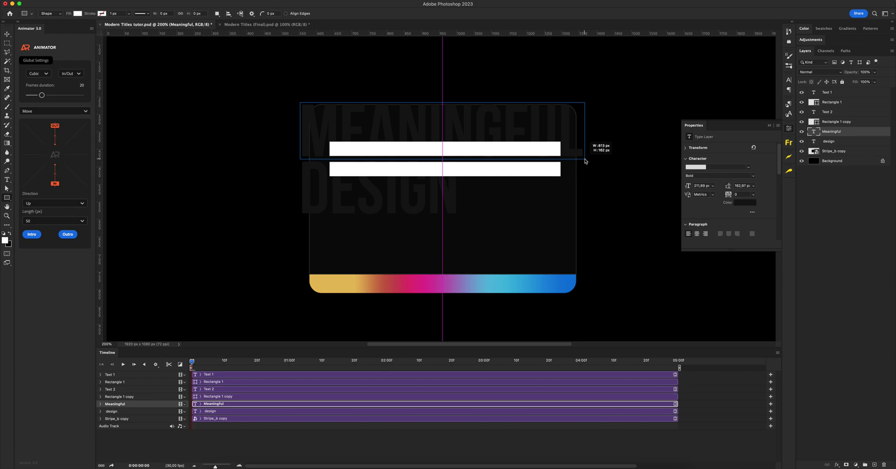
{"action": "left_click_drag", "start_coordinate": [585, 161], "coordinate": [585, 161]}
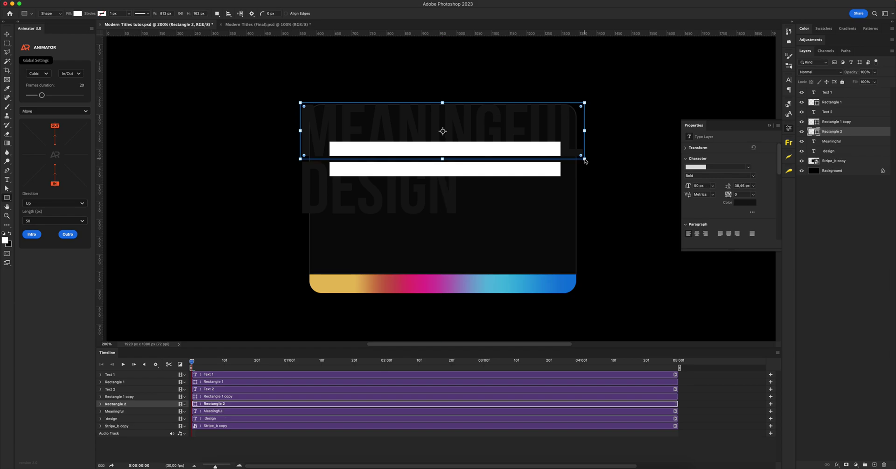
{"action": "double_click", "coordinate": [814, 133]}
{"action": "left_click", "coordinate": [434, 185]}
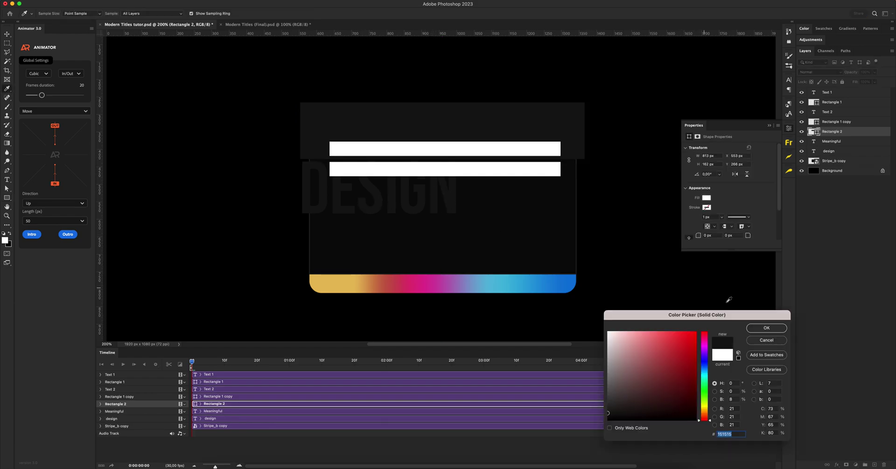
{"action": "left_click", "coordinate": [771, 330]}
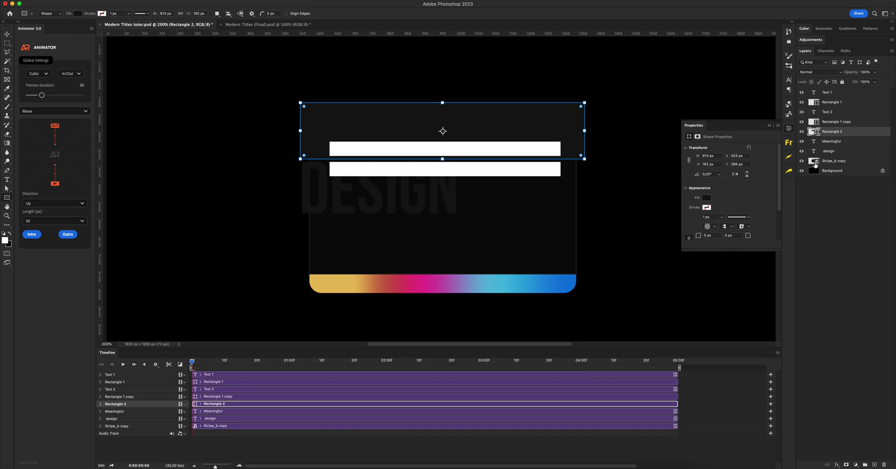
Duplicate Rectangle 2 below the design layer and move the copy down behind DESIGN.
{"action": "mouse_move", "coordinate": [831, 135]}
{"action": "left_mouse_down"}
{"action": "mouse_move", "coordinate": [831, 157]}
{"action": "mouse_move", "coordinate": [847, 133]}
{"action": "mouse_move", "coordinate": [840, 146]}
{"action": "left_mouse_up"}
{"action": "double_click", "coordinate": [832, 132]}
{"action": "left_click_drag", "start_coordinate": [460, 116], "coordinate": [465, 120]}
{"action": "key", "text": "super+z"}
{"action": "key", "text": "v"}
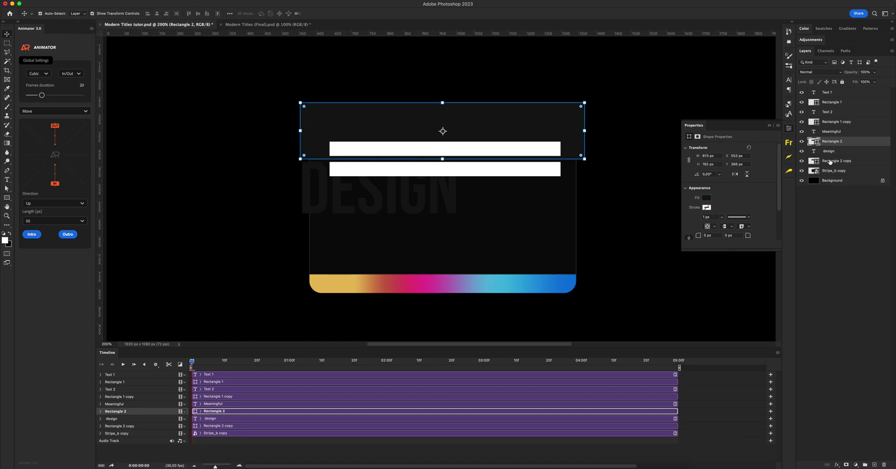
{"action": "left_click", "coordinate": [830, 161]}
{"action": "left_click_drag", "start_coordinate": [446, 106], "coordinate": [456, 178]}
{"action": "key", "text": "Up"}
{"action": "key", "text": "Return"}
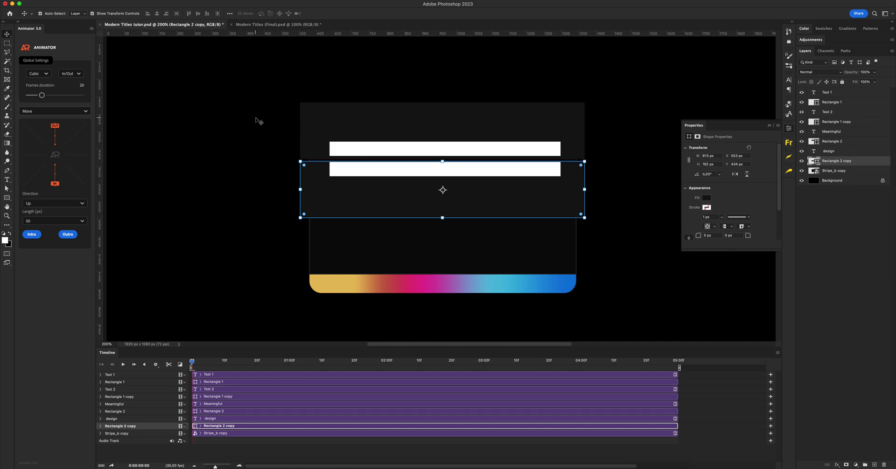
Place Rectangle 1 copy under Text 1 and convert the pair into a smart object.
{"action": "left_click", "coordinate": [828, 95]}
{"action": "left_click", "coordinate": [837, 105], "text": "shift"}
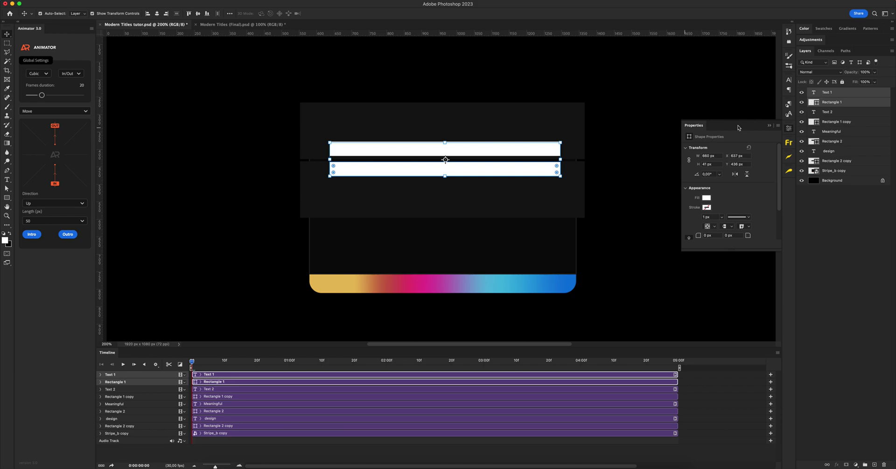
{"action": "left_click", "coordinate": [833, 104]}
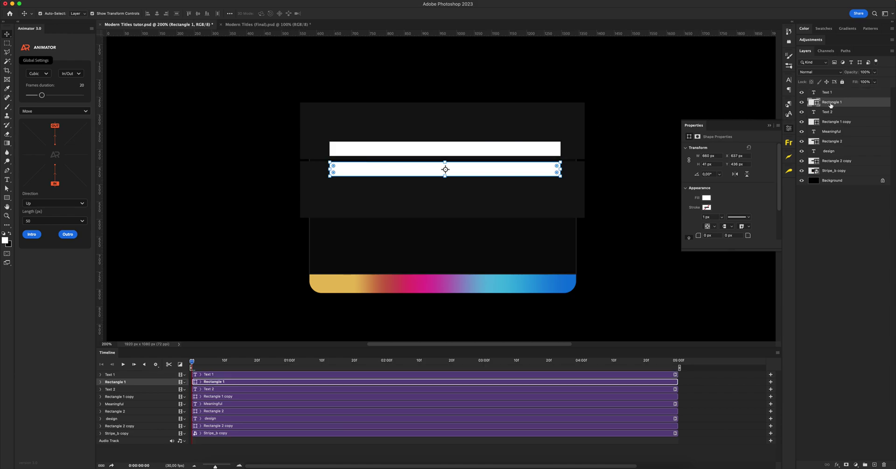
{"action": "left_click", "coordinate": [831, 122]}
{"action": "left_click_drag", "start_coordinate": [833, 122], "coordinate": [835, 102]}
{"action": "left_click", "coordinate": [836, 93], "text": "shift"}
{"action": "right_click", "coordinate": [836, 93]}
{"action": "left_click", "coordinate": [788, 192]}
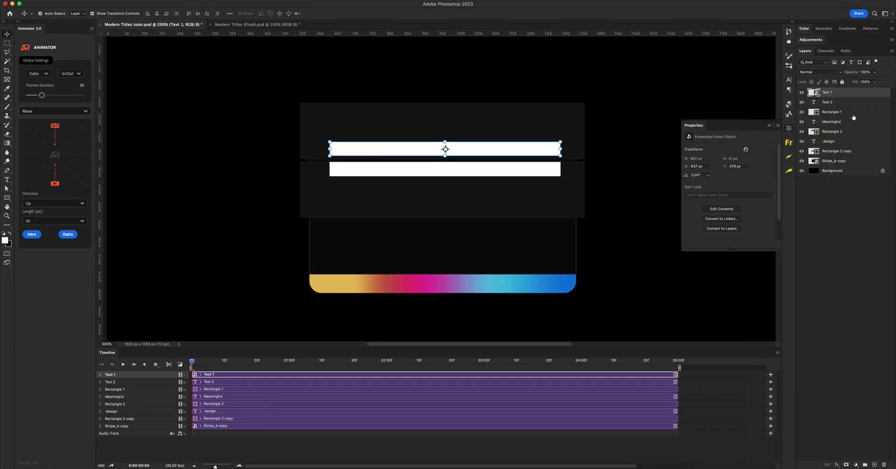
Convert Text 2 with its bar, and Meaningful with its box, into smart objects.
{"action": "left_click", "coordinate": [835, 101]}
{"action": "left_click", "coordinate": [837, 112], "text": "shift"}
{"action": "right_click", "coordinate": [837, 112]}
{"action": "left_click", "coordinate": [793, 228]}
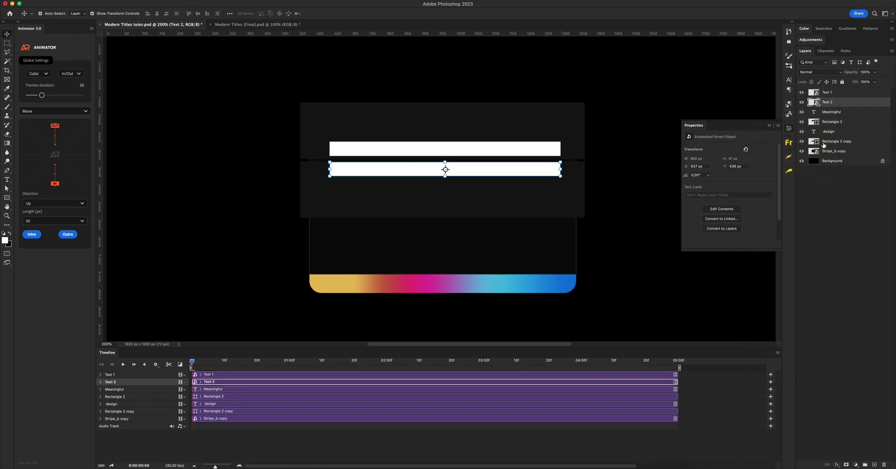
{"action": "left_click", "coordinate": [832, 113]}
{"action": "left_click", "coordinate": [831, 122], "text": "shift"}
{"action": "right_click", "coordinate": [832, 122]}
{"action": "left_click", "coordinate": [770, 229]}
Convert the design layer and Rectangle 2 copy into a single smart object.
{"action": "left_click", "coordinate": [832, 122]}
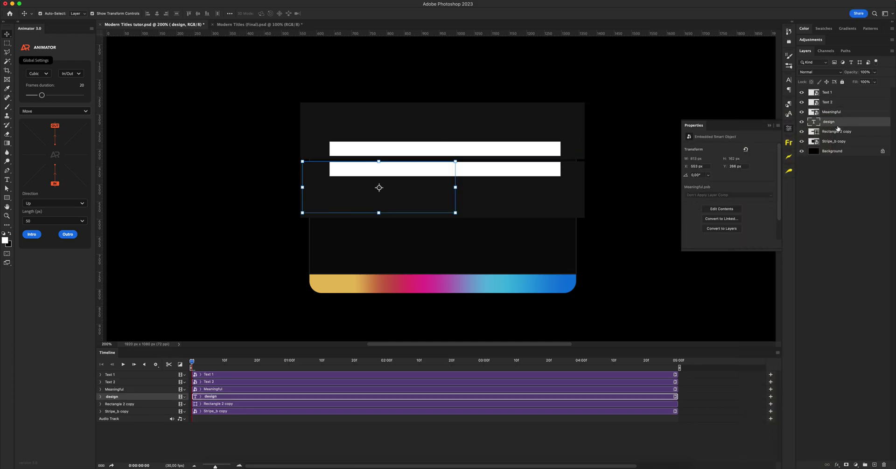
{"action": "left_click", "coordinate": [836, 132], "text": "shift"}
{"action": "right_click", "coordinate": [836, 132]}
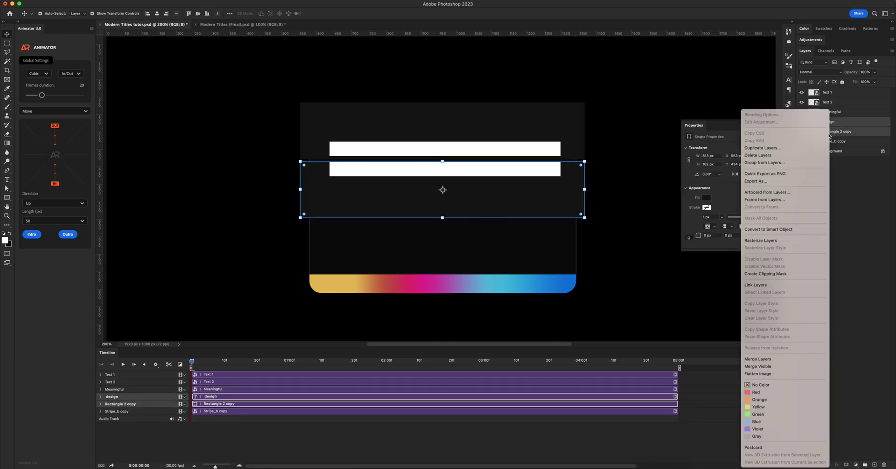
{"action": "left_click", "coordinate": [782, 229]}
{"action": "left_click", "coordinate": [830, 132]}
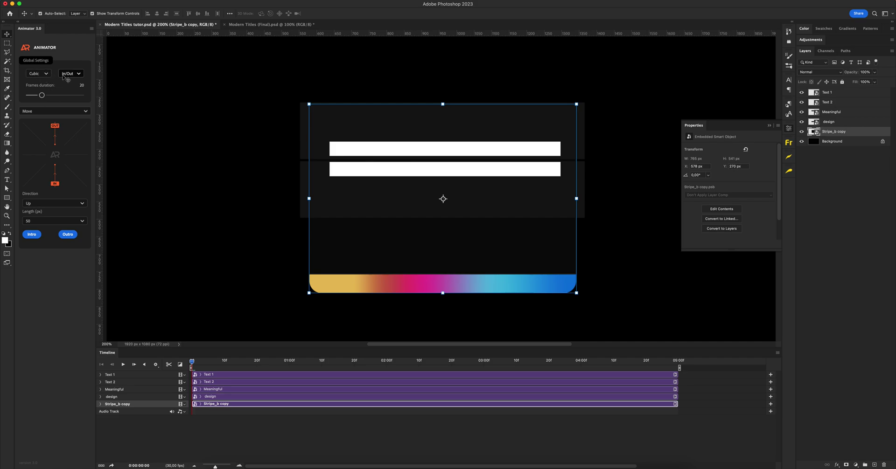
Give Text 1 Move Up intro and outro keyframes, then load its bar shape at 02:00.
{"action": "left_click", "coordinate": [40, 111]}
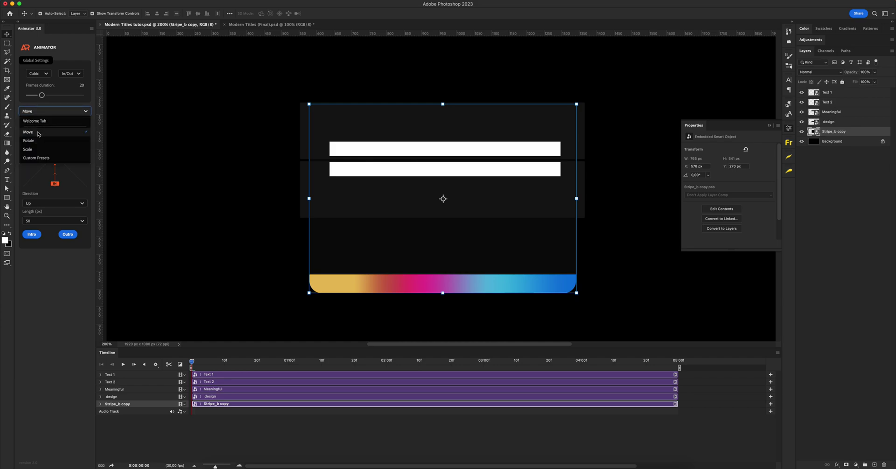
{"action": "left_click", "coordinate": [38, 132]}
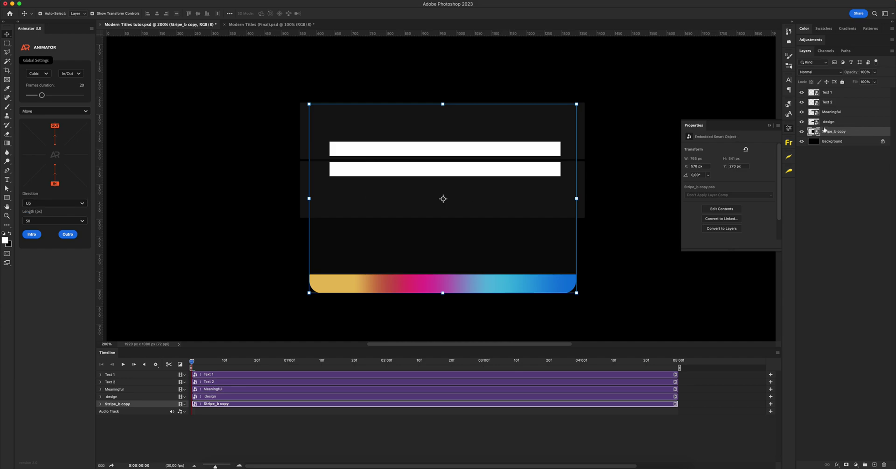
{"action": "left_click", "coordinate": [832, 93]}
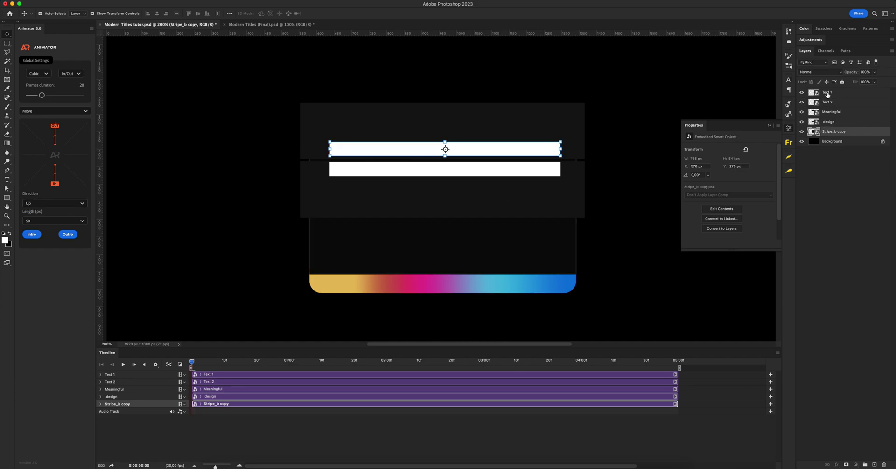
{"action": "left_click", "coordinate": [101, 376]}
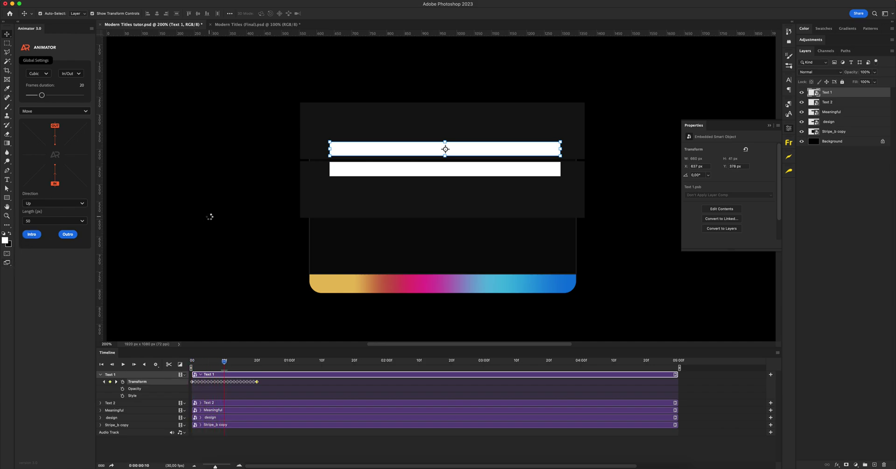
{"action": "left_click_drag", "start_coordinate": [259, 364], "coordinate": [483, 362]}
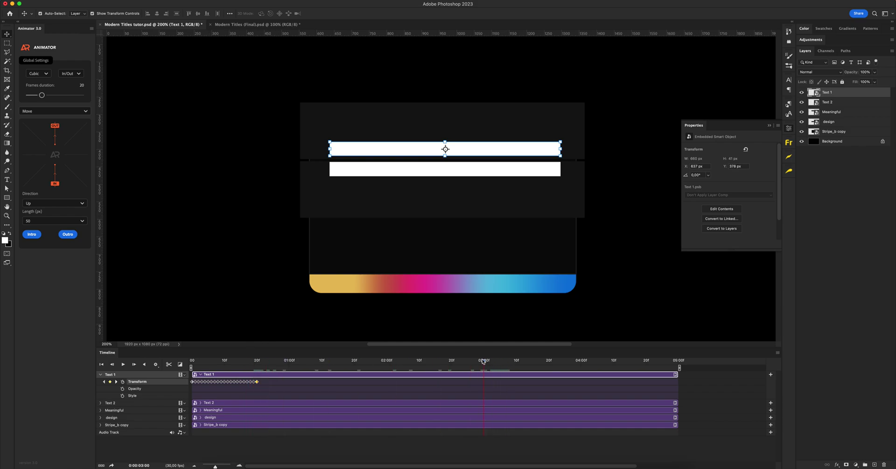
{"action": "left_click", "coordinate": [67, 235]}
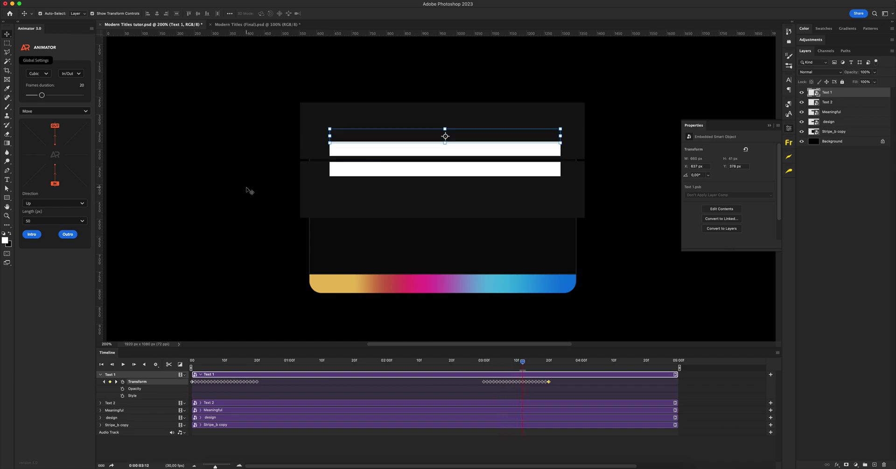
{"action": "left_click", "coordinate": [388, 366]}
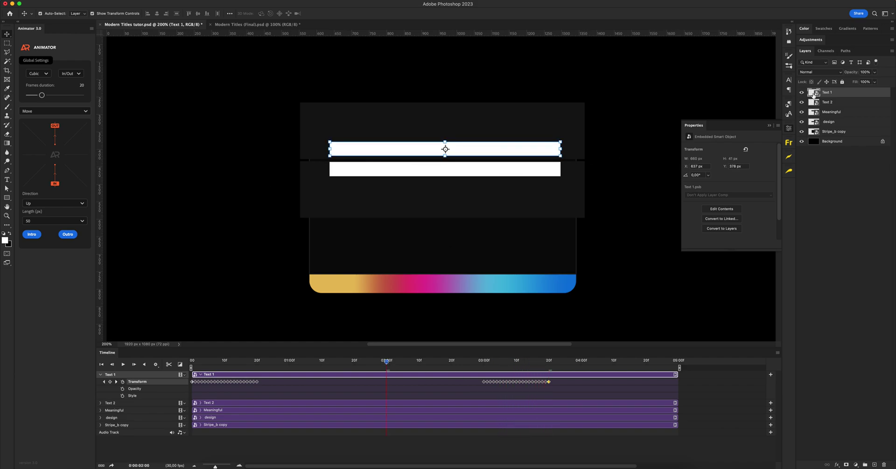
{"action": "left_click", "coordinate": [813, 95], "text": "super"}
Expand the Text 1 selection by 1 px and add it as Text 1's layer mask.
{"action": "left_click", "coordinate": [143, 4]}
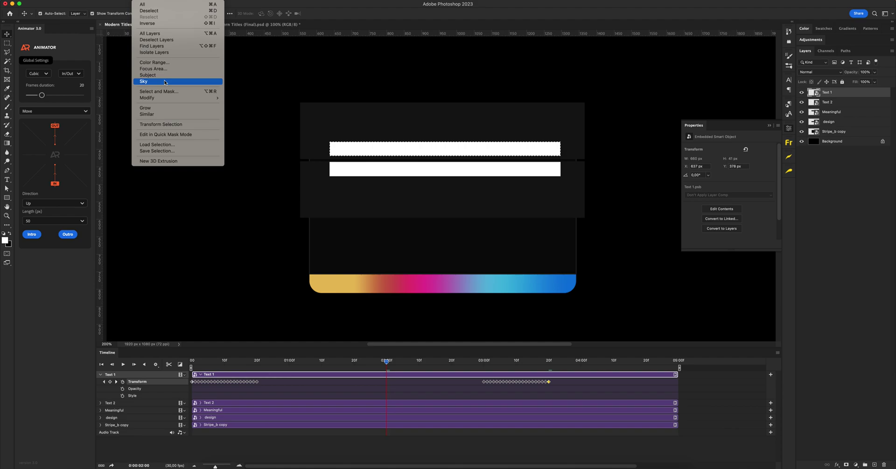
{"action": "mouse_move", "coordinate": [168, 97]}
{"action": "left_click", "coordinate": [245, 110]}
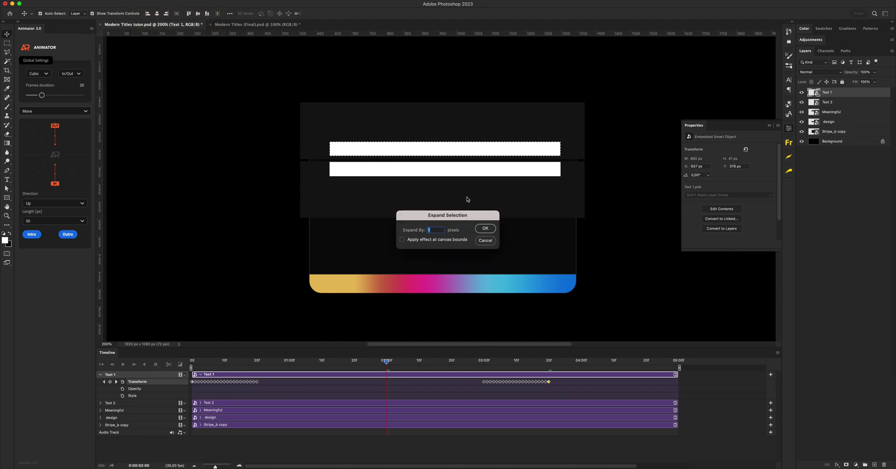
{"action": "left_click", "coordinate": [489, 230]}
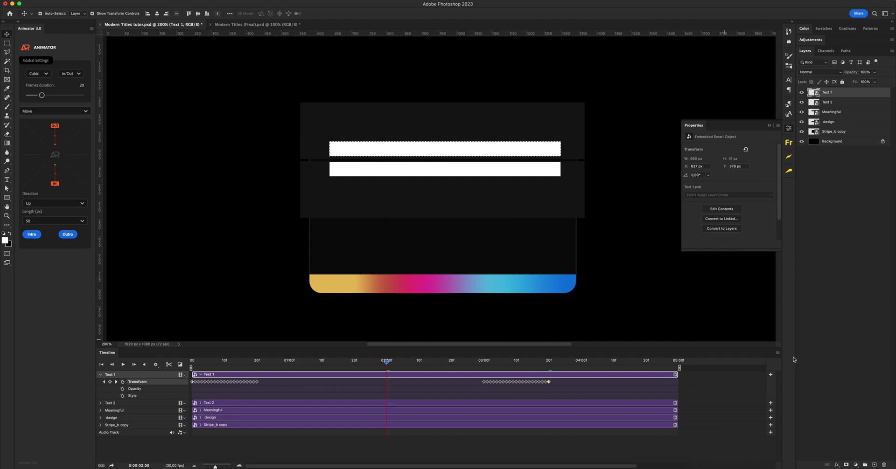
{"action": "left_click", "coordinate": [846, 465]}
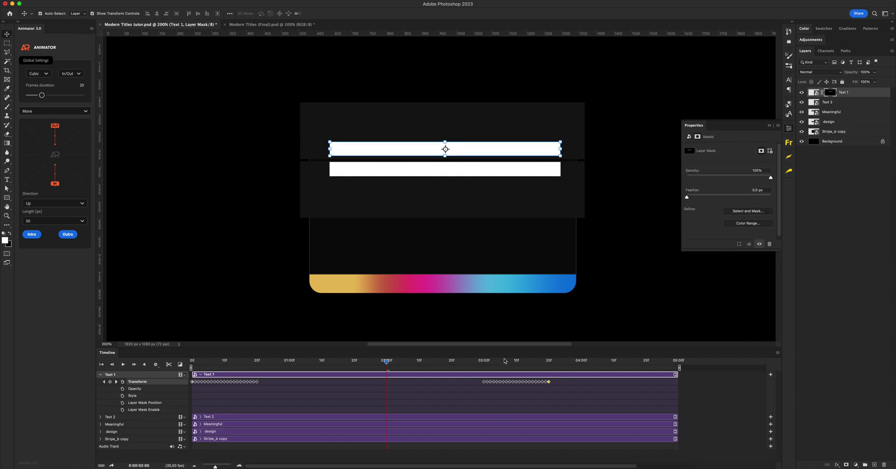
{"action": "left_click_drag", "start_coordinate": [379, 362], "coordinate": [283, 368]}
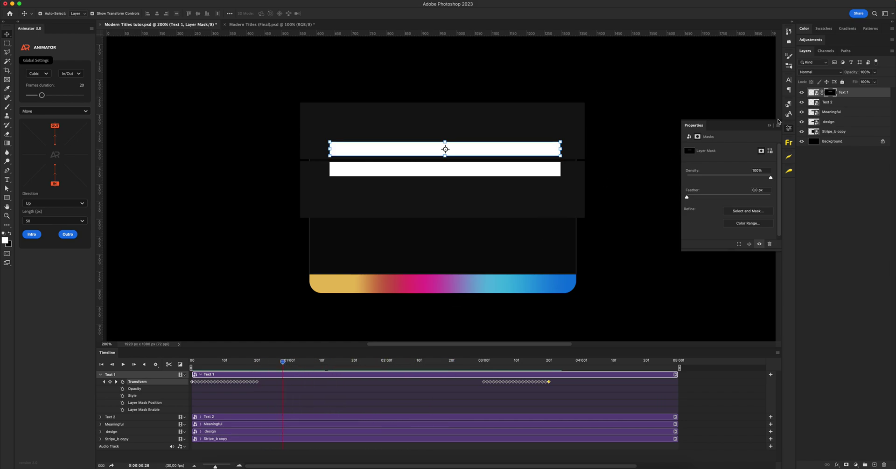
{"action": "left_click", "coordinate": [836, 103]}
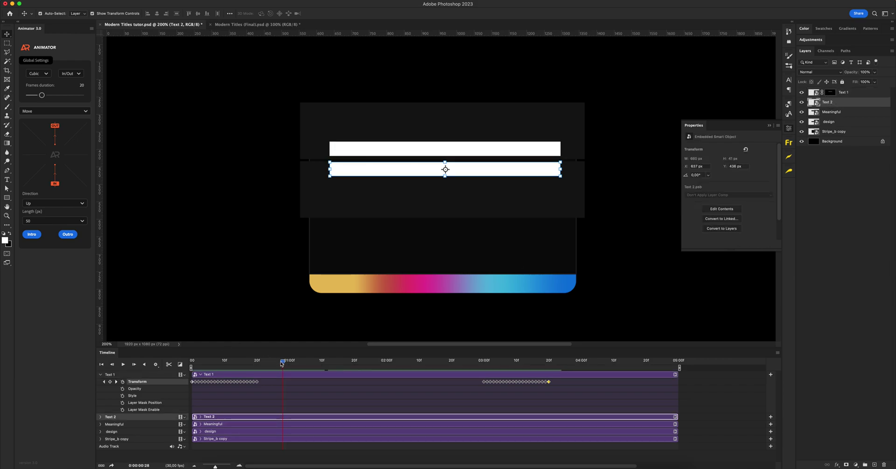
Add a Move Up intro at frame 0 and an outro at 03:00 to Text 2.
{"action": "left_click_drag", "start_coordinate": [282, 363], "coordinate": [180, 367]}
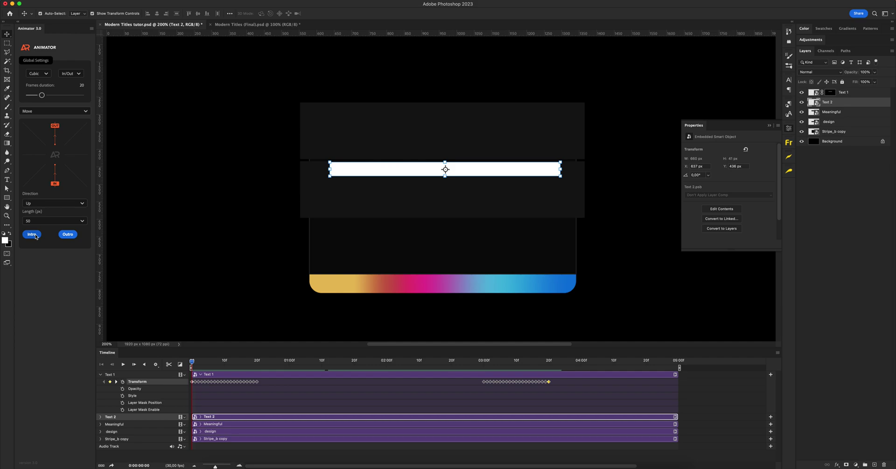
{"action": "left_click", "coordinate": [36, 236]}
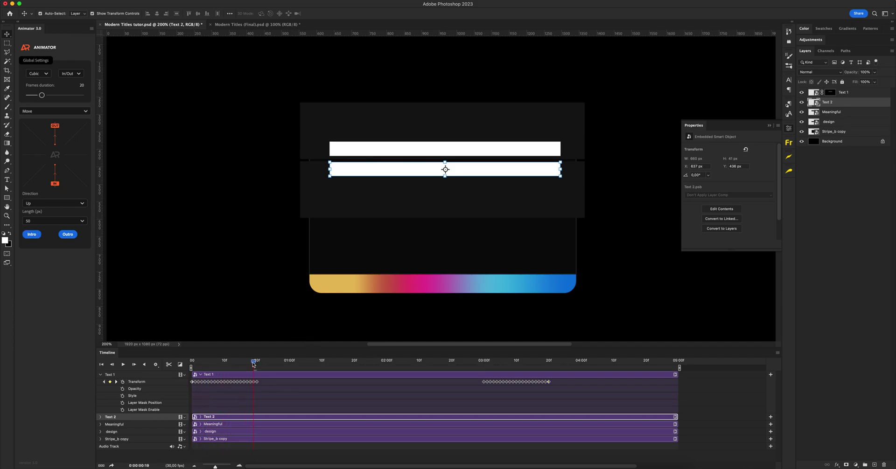
{"action": "left_click_drag", "start_coordinate": [254, 365], "coordinate": [482, 364]}
{"action": "left_click", "coordinate": [67, 235]}
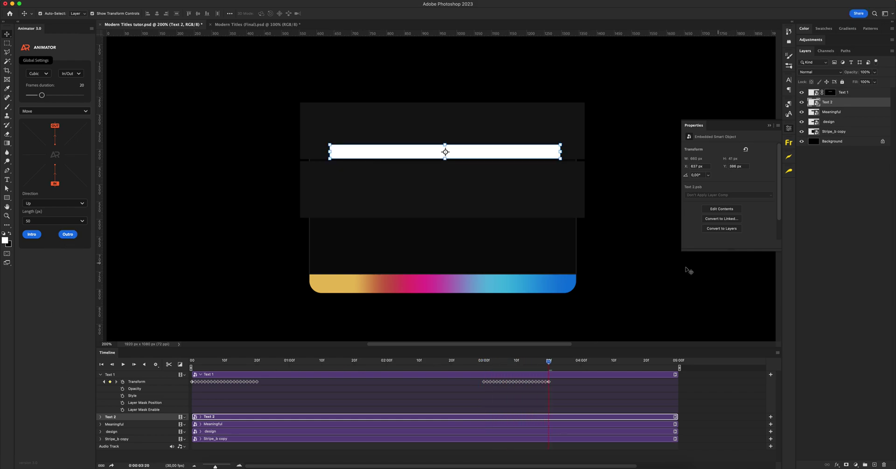
Load the Text 2 bar's shape as a selection at its rest position.
{"action": "left_click", "coordinate": [380, 363]}
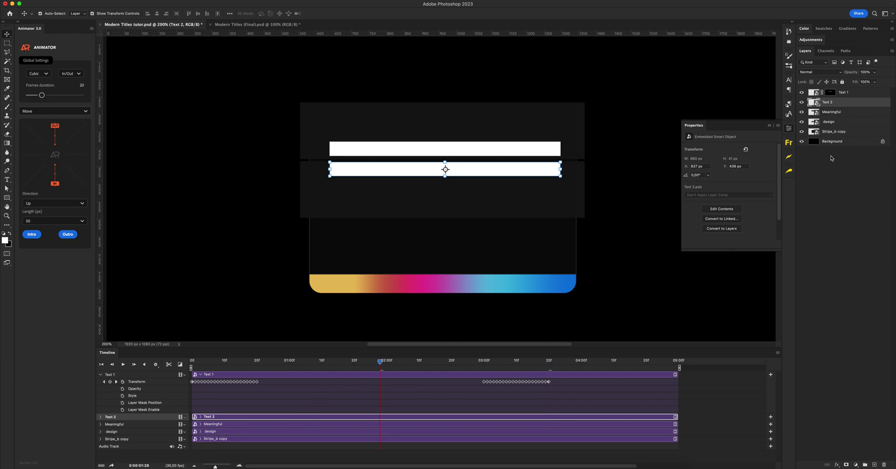
{"action": "left_click", "coordinate": [814, 104], "text": "super"}
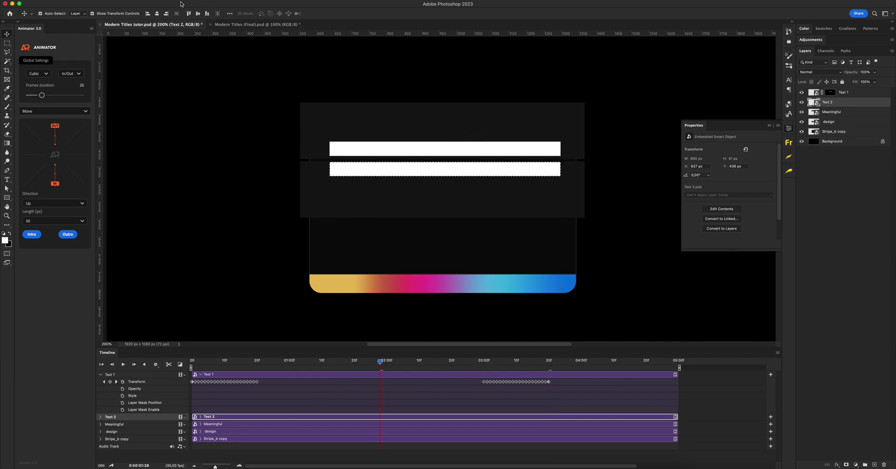
{"action": "left_click", "coordinate": [142, 0]}
{"action": "mouse_move", "coordinate": [196, 98]}
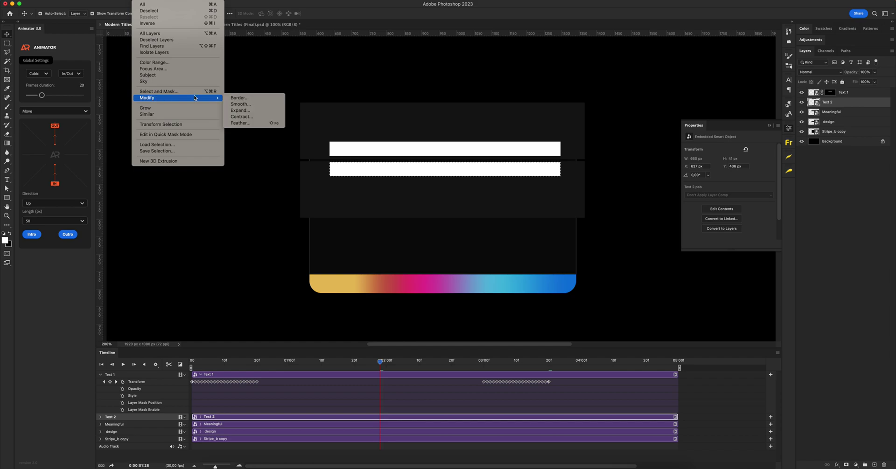
{"action": "left_click", "coordinate": [252, 109]}
Expand Text 2's selection by 1 px and add it as Text 2's layer mask.
{"action": "left_click", "coordinate": [483, 227]}
{"action": "left_click", "coordinate": [845, 465]}
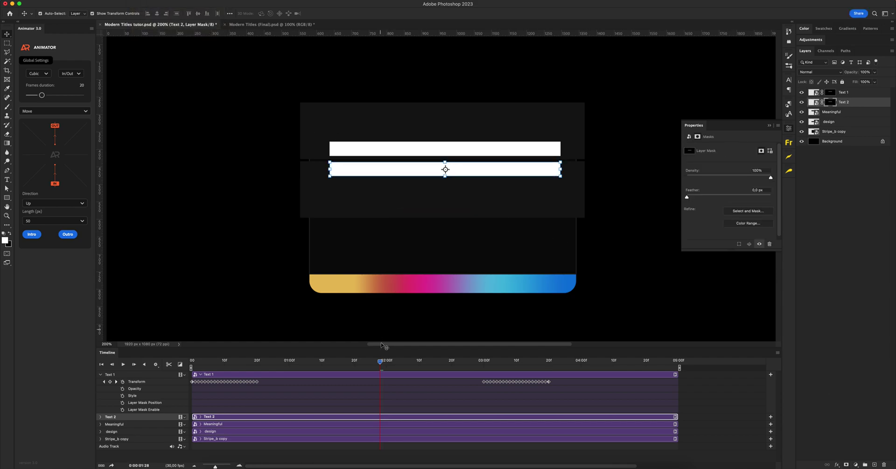
{"action": "left_click", "coordinate": [100, 375]}
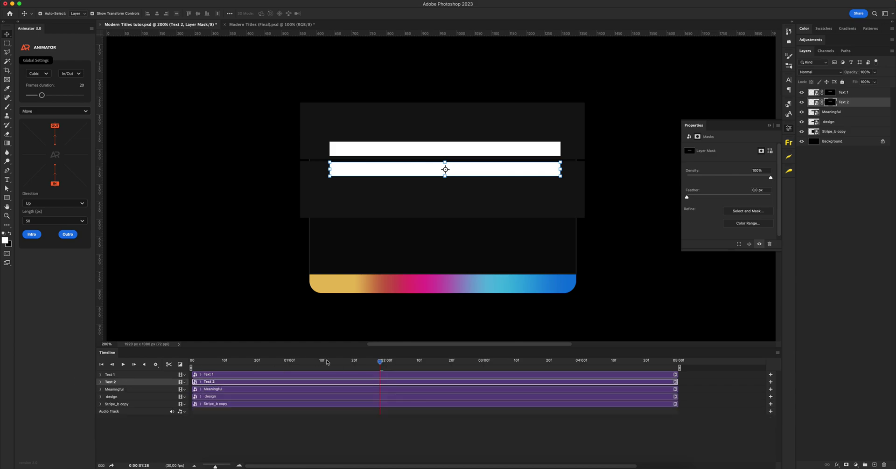
Shift the Text 2 clip slightly earlier and preview the staggered bar animation.
{"action": "left_click_drag", "start_coordinate": [381, 363], "coordinate": [192, 364]}
{"action": "left_click", "coordinate": [121, 364]}
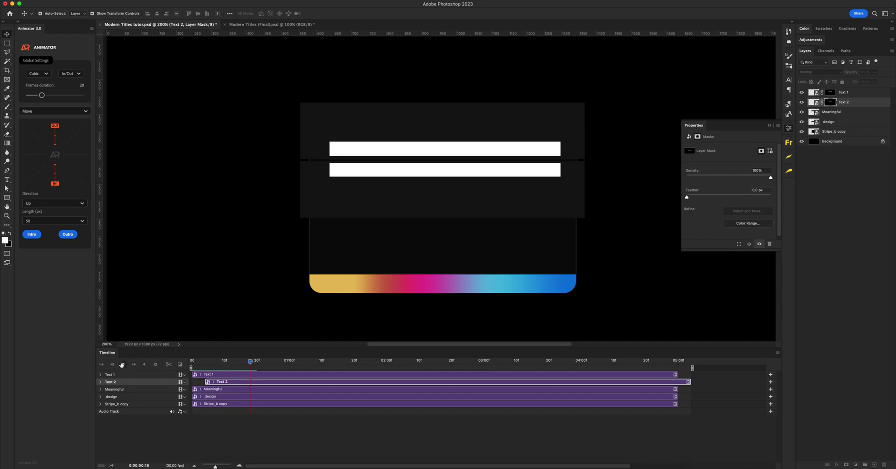
{"action": "left_click_drag", "start_coordinate": [246, 381], "coordinate": [242, 382]}
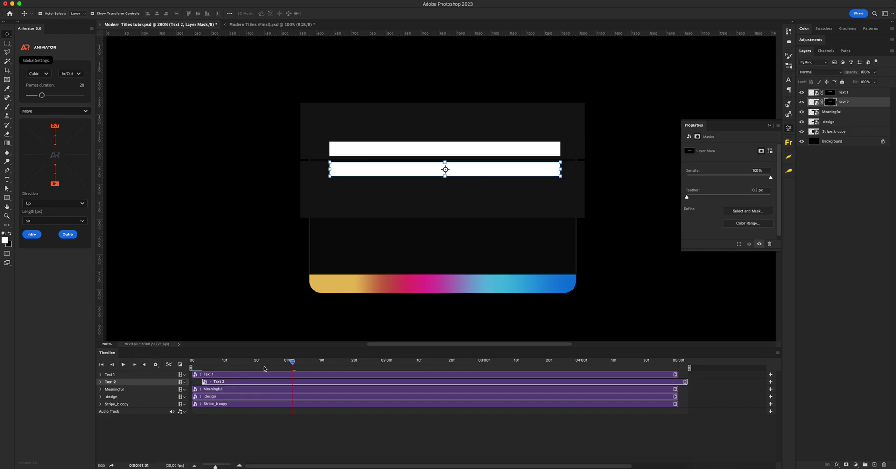
{"action": "left_click", "coordinate": [202, 362]}
{"action": "left_click_drag", "start_coordinate": [202, 362], "coordinate": [176, 358]}
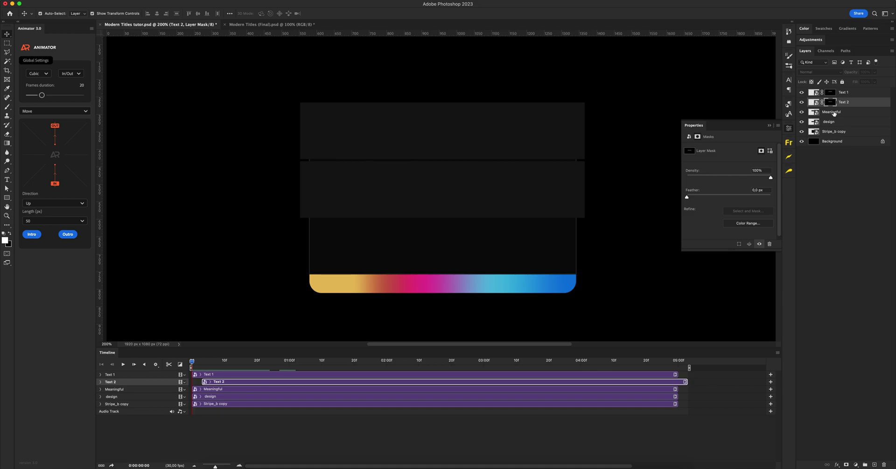
{"action": "left_click", "coordinate": [833, 114]}
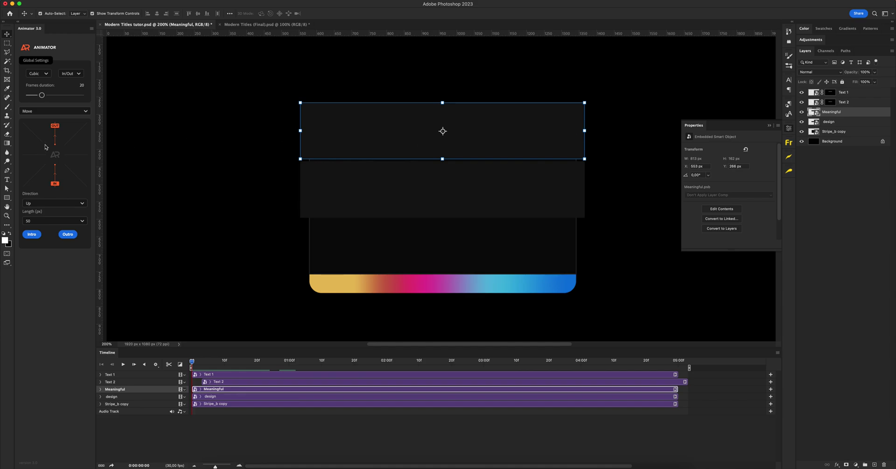
Set the Meaningful animation direction to Down and gauge the travel distance with a marquee.
{"action": "left_click", "coordinate": [47, 203]}
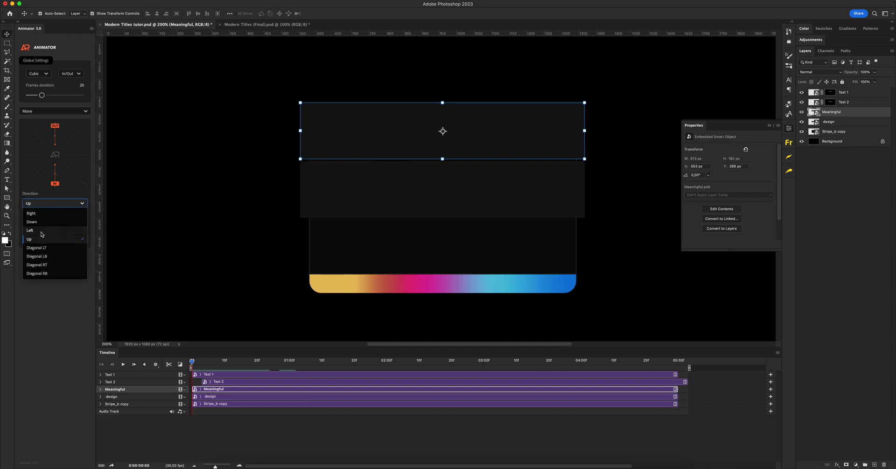
{"action": "left_click", "coordinate": [41, 222]}
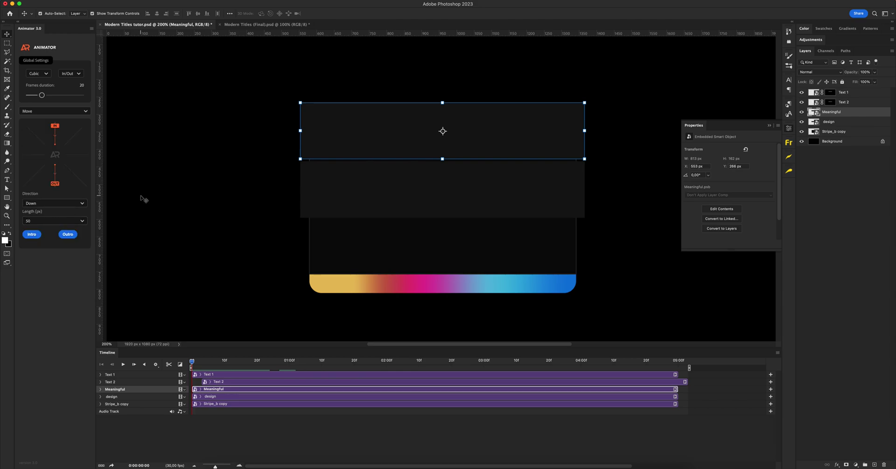
{"action": "key", "text": "z"}
{"action": "left_click", "coordinate": [354, 170], "text": "alt"}
{"action": "left_click", "coordinate": [364, 166]}
{"action": "key", "text": "m"}
{"action": "left_click_drag", "start_coordinate": [373, 106], "coordinate": [381, 164]}
{"action": "left_click", "coordinate": [381, 163]}
Set the travel length to 200 px and scrub the timeline to preview Meaningful's motion.
{"action": "left_click", "coordinate": [49, 222]}
{"action": "left_click", "coordinate": [59, 248]}
{"action": "key", "text": "v"}
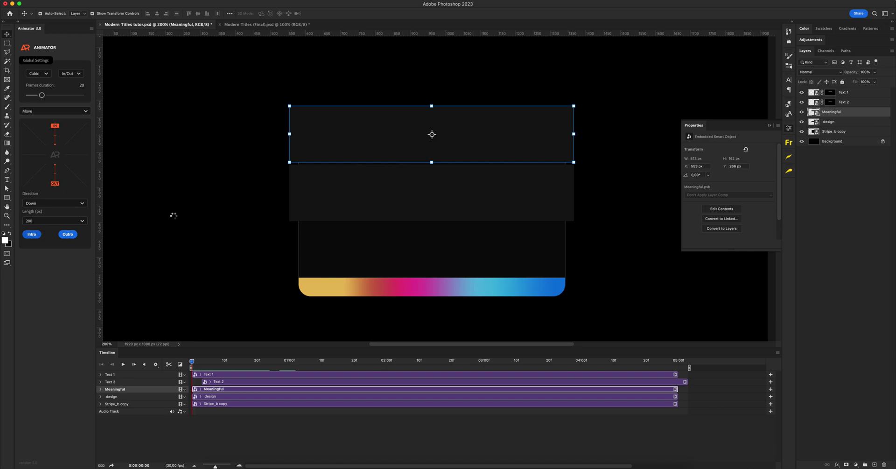
{"action": "left_click", "coordinate": [484, 362]}
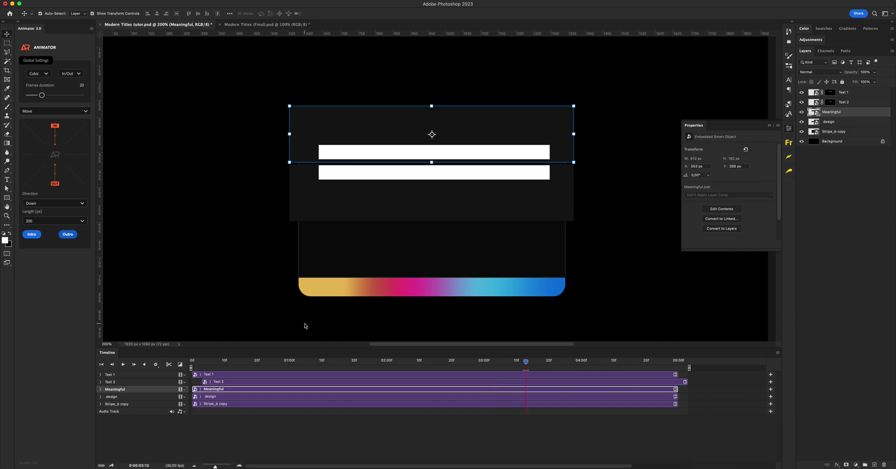
{"action": "left_click_drag", "start_coordinate": [559, 364], "coordinate": [383, 358]}
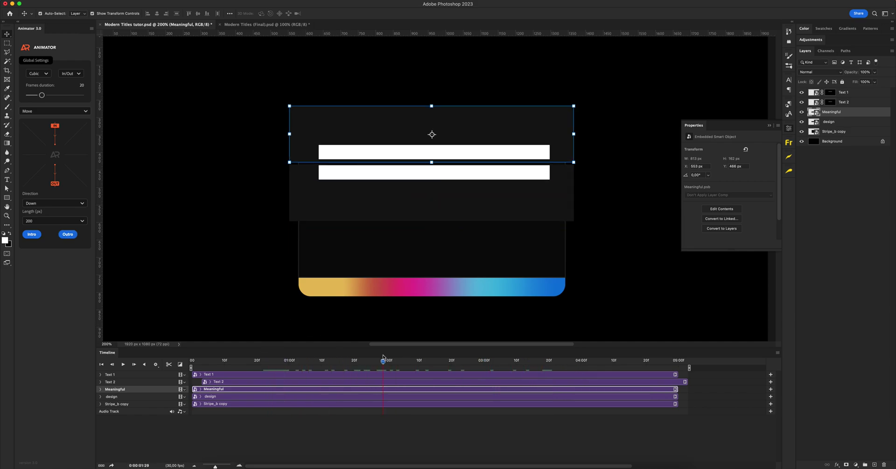
{"action": "left_click", "coordinate": [101, 390]}
Load Meaningful's shape, expand it by 1 px, and add it as Meaningful's layer mask.
{"action": "left_click", "coordinate": [815, 114], "text": "super"}
{"action": "left_click", "coordinate": [145, 0]}
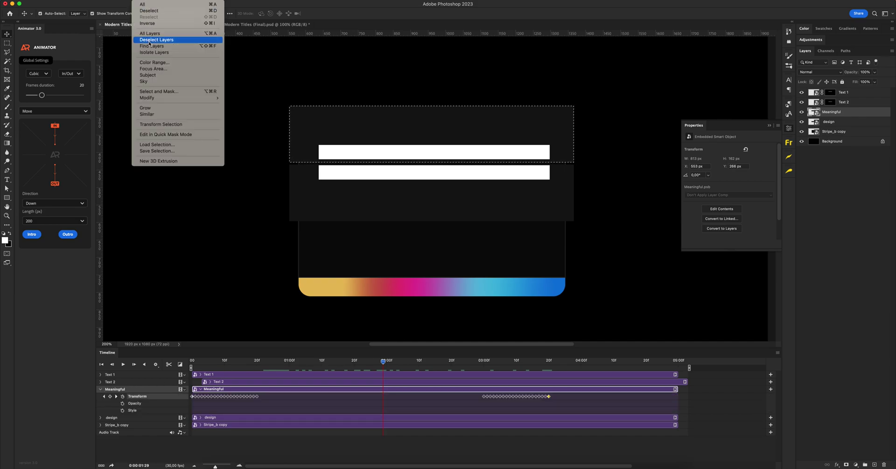
{"action": "mouse_move", "coordinate": [154, 98]}
{"action": "left_click", "coordinate": [247, 111]}
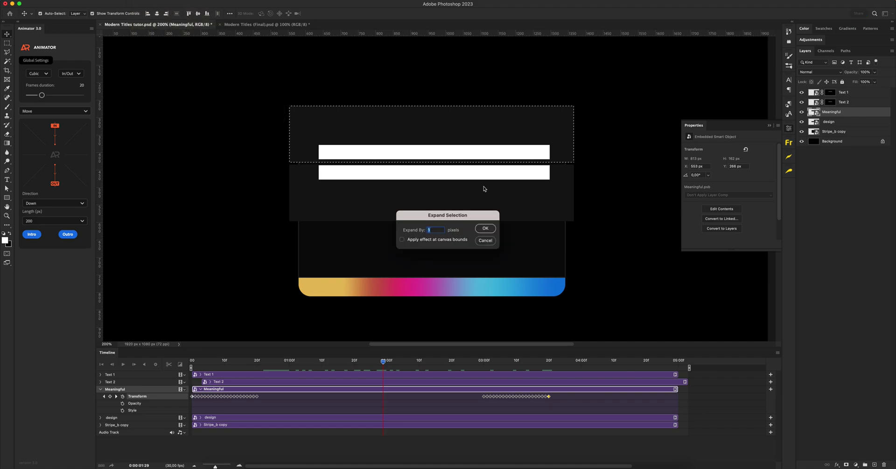
{"action": "left_click", "coordinate": [486, 228]}
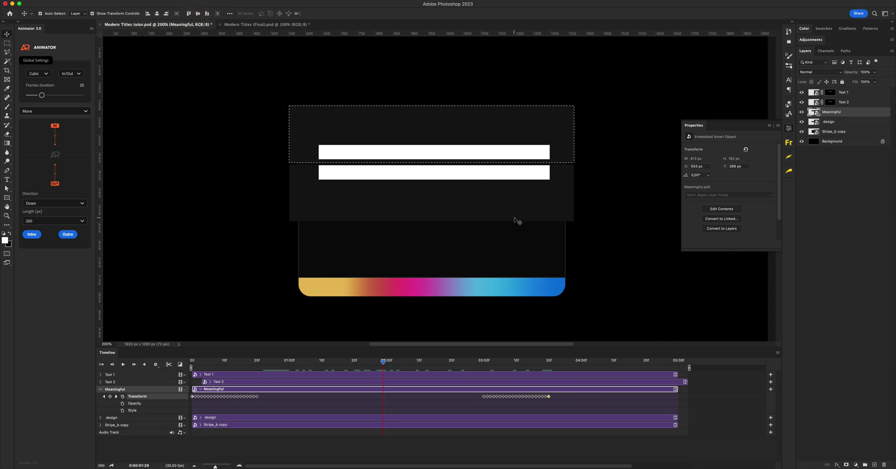
{"action": "left_click", "coordinate": [845, 465]}
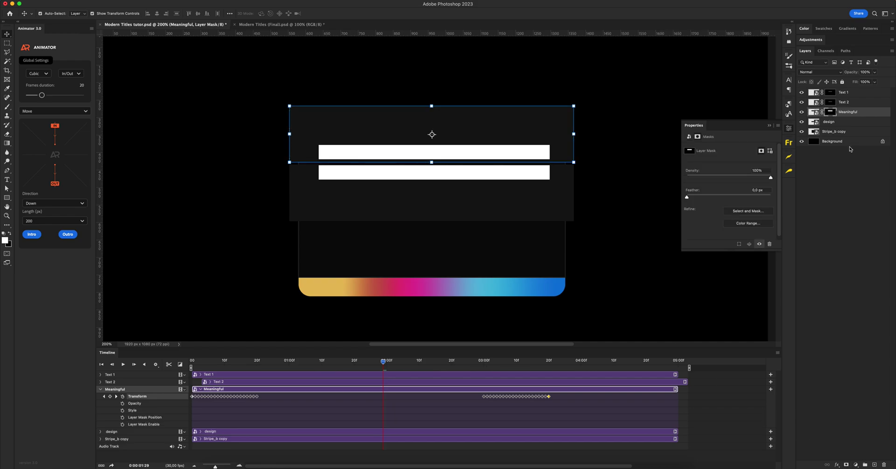
{"action": "left_click", "coordinate": [835, 123]}
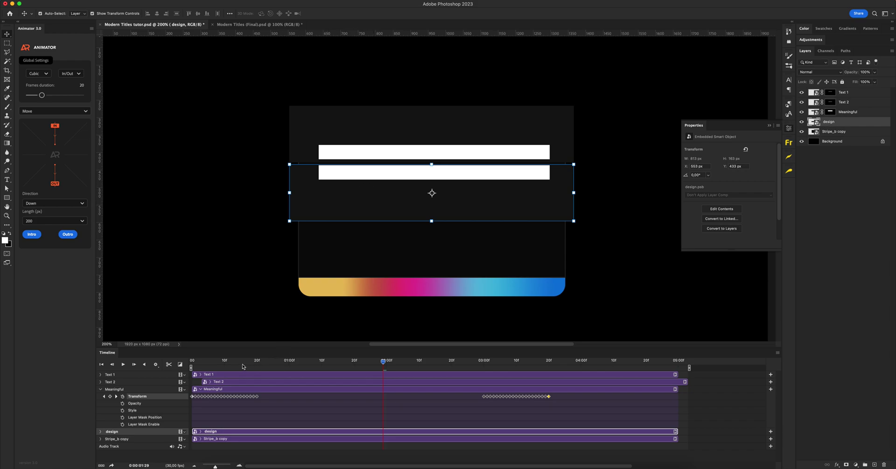
Add the outro animation to the design layer at the three-second mark.
{"action": "left_click", "coordinate": [191, 363]}
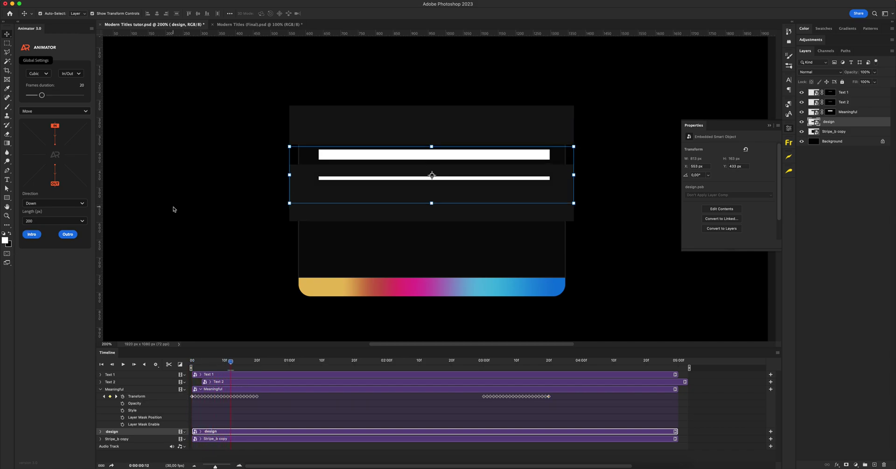
{"action": "left_click", "coordinate": [483, 363]}
{"action": "left_click", "coordinate": [68, 234]}
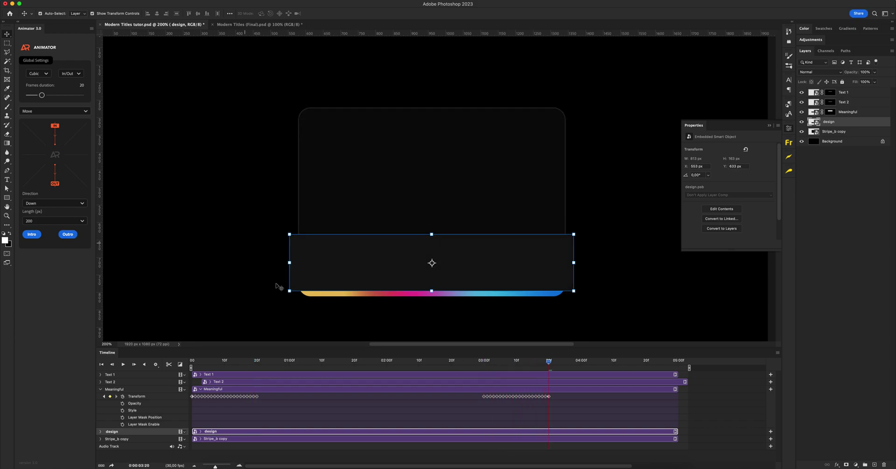
{"action": "left_click", "coordinate": [381, 364]}
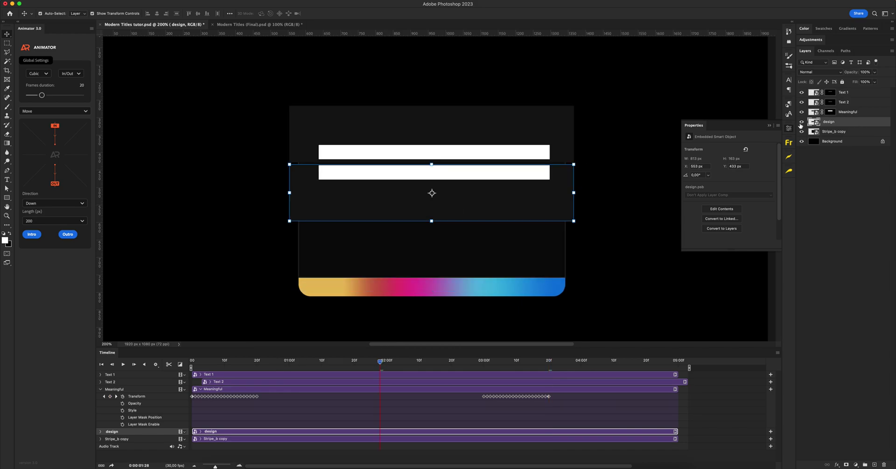
Mask the design layer with its slightly expanded outline, then select Stripe_b copy.
{"action": "left_click", "coordinate": [815, 123], "text": "super"}
{"action": "left_click", "coordinate": [143, 5]}
{"action": "mouse_move", "coordinate": [149, 99]}
{"action": "left_click", "coordinate": [240, 111]}
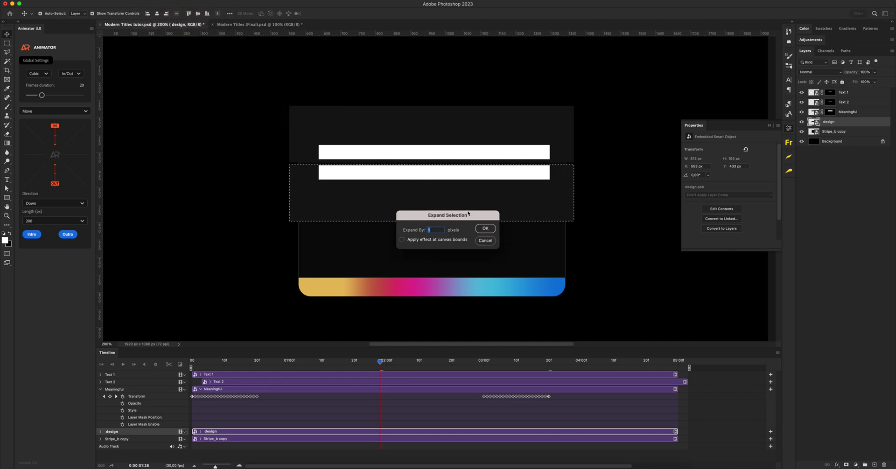
{"action": "left_click", "coordinate": [484, 228]}
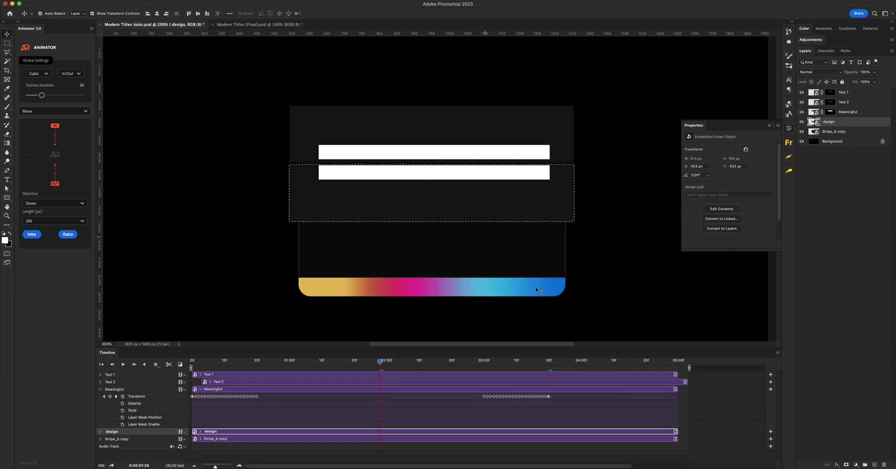
{"action": "left_click", "coordinate": [846, 465]}
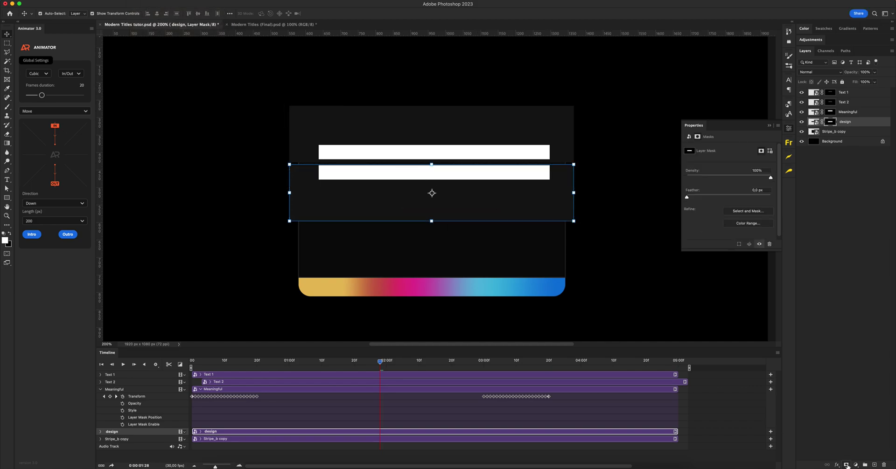
{"action": "left_click", "coordinate": [101, 389]}
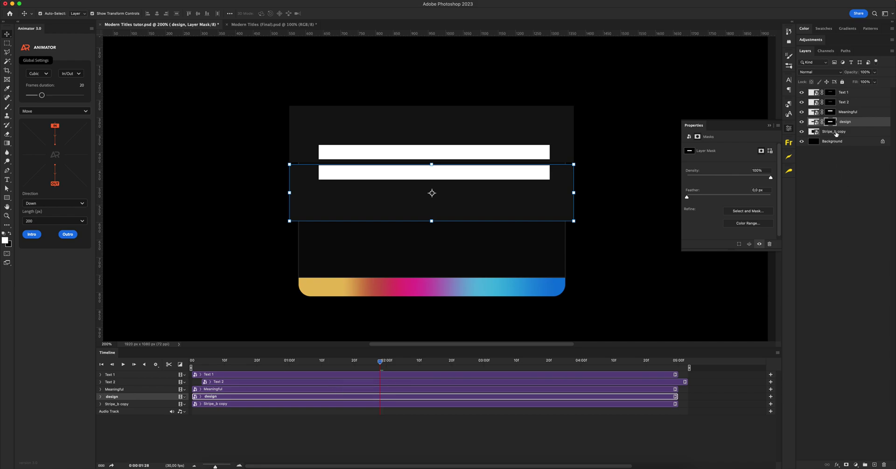
{"action": "left_click", "coordinate": [834, 132]}
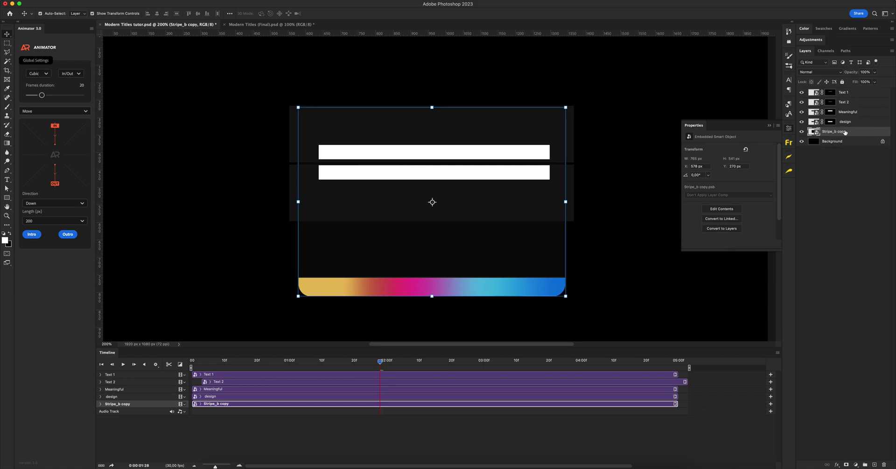
At 100% zoom and frame 0, apply a 400 px intro move to Stripe_b copy.
{"action": "key", "text": "super+minus"}
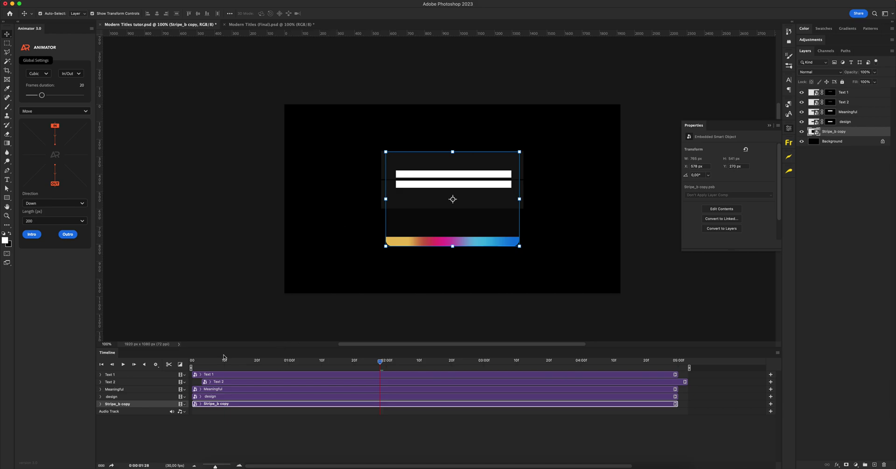
{"action": "left_click", "coordinate": [204, 365]}
{"action": "left_click", "coordinate": [190, 363]}
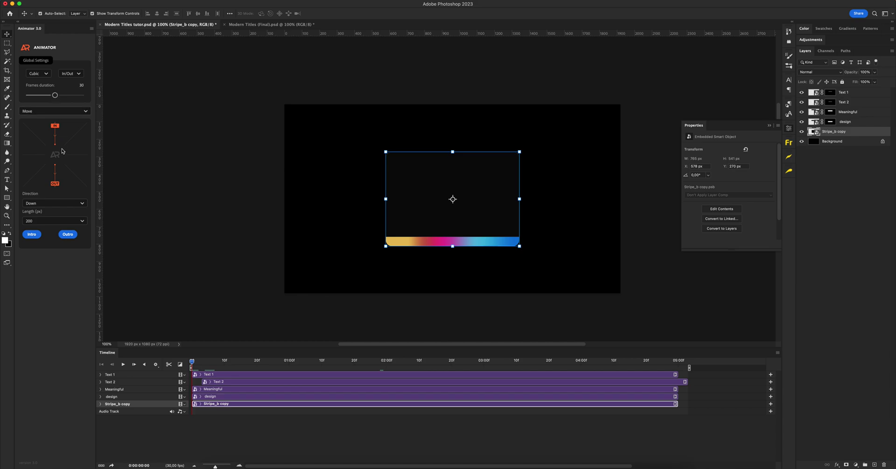
{"action": "left_click", "coordinate": [53, 221]}
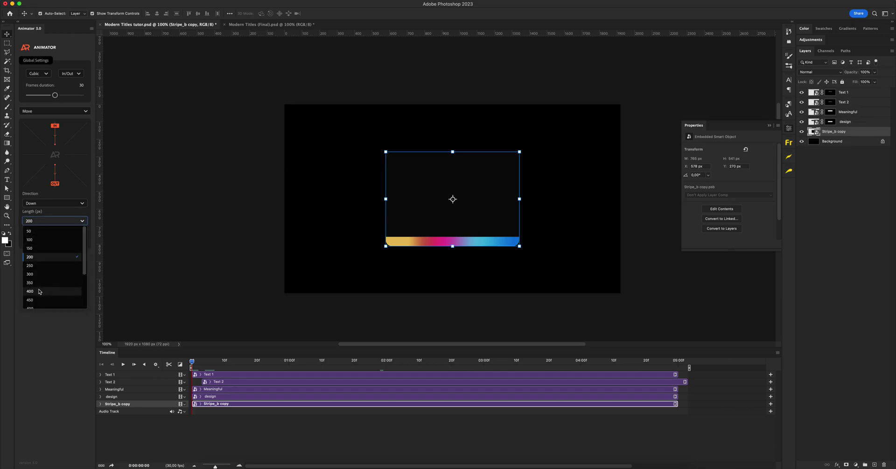
{"action": "left_click", "coordinate": [40, 292]}
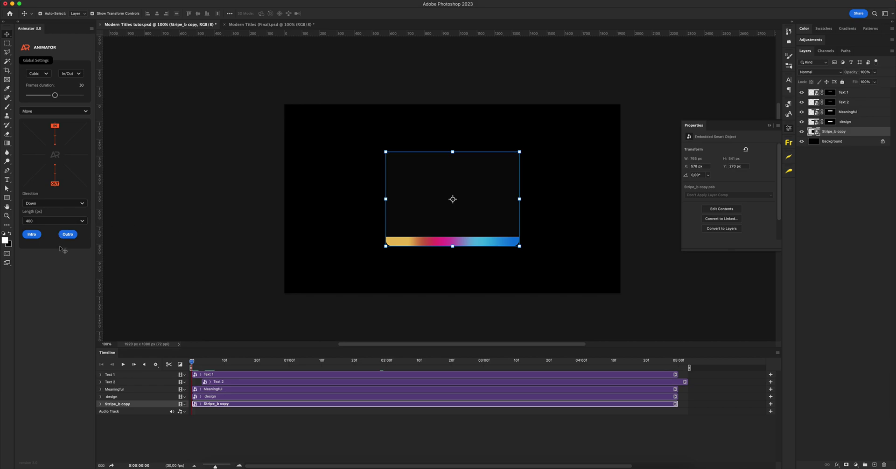
{"action": "left_click", "coordinate": [32, 235]}
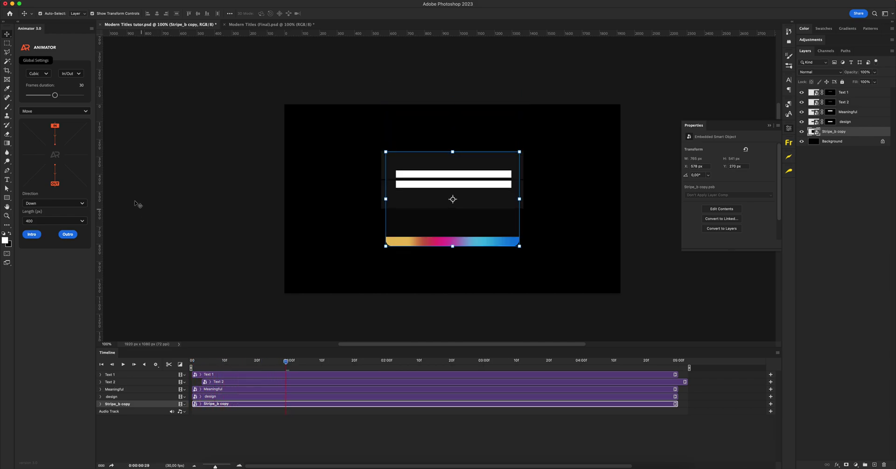
{"action": "left_click", "coordinate": [45, 204]}
Set the direction to Up and delete Stripe_b copy's existing Transform keyframes.
{"action": "left_click", "coordinate": [47, 239]}
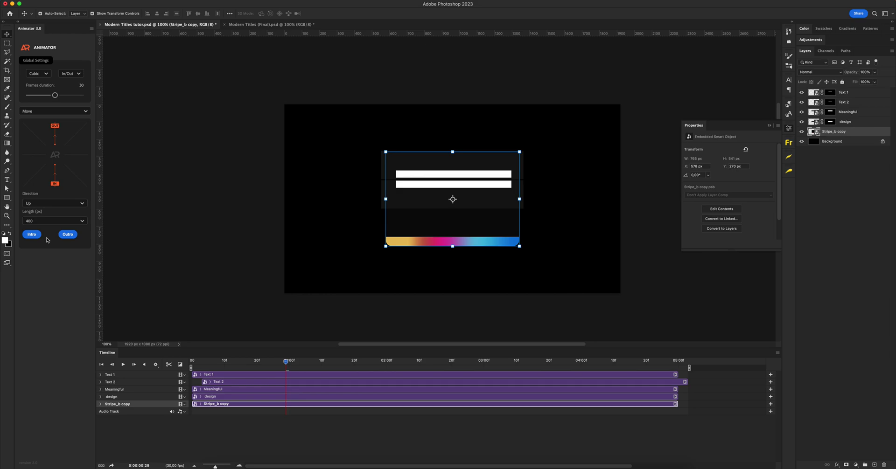
{"action": "left_click", "coordinate": [100, 403]}
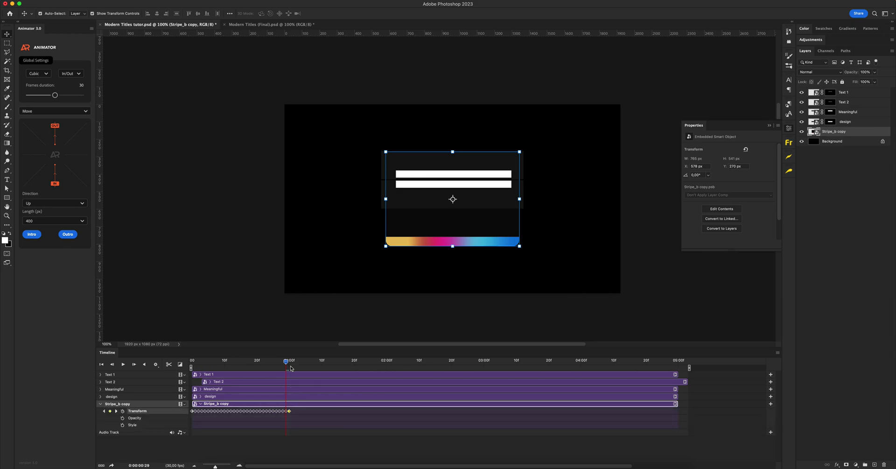
{"action": "left_click_drag", "start_coordinate": [296, 413], "coordinate": [184, 413]}
{"action": "key", "text": "Delete"}
{"action": "left_click_drag", "start_coordinate": [288, 364], "coordinate": [164, 362]}
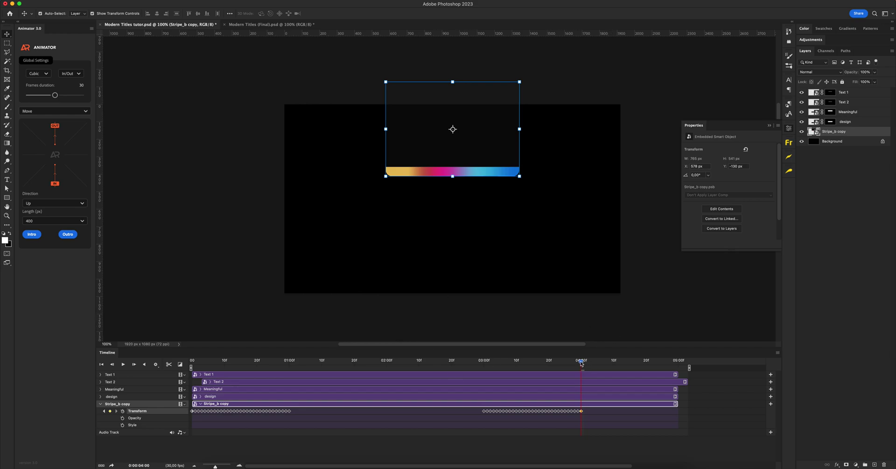
{"action": "left_click_drag", "start_coordinate": [581, 363], "coordinate": [189, 364]}
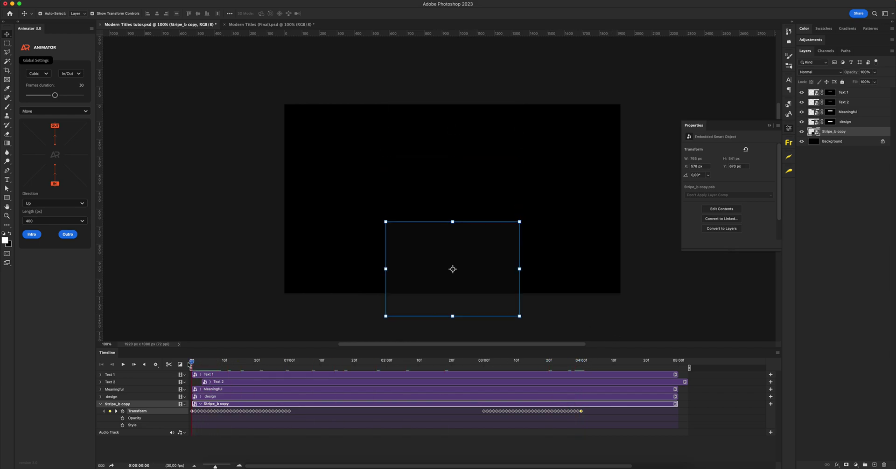
Keyframe Stripe_b copy's opacity from about frame 5 down to 0% at 4 seconds.
{"action": "left_click", "coordinate": [122, 418]}
{"action": "left_click_drag", "start_coordinate": [192, 418], "coordinate": [221, 418]}
{"action": "left_click", "coordinate": [875, 73]}
{"action": "mouse_move", "coordinate": [541, 363]}
{"action": "left_mouse_down"}
{"action": "mouse_move", "coordinate": [550, 363]}
{"action": "mouse_move", "coordinate": [540, 364]}
{"action": "left_mouse_up"}
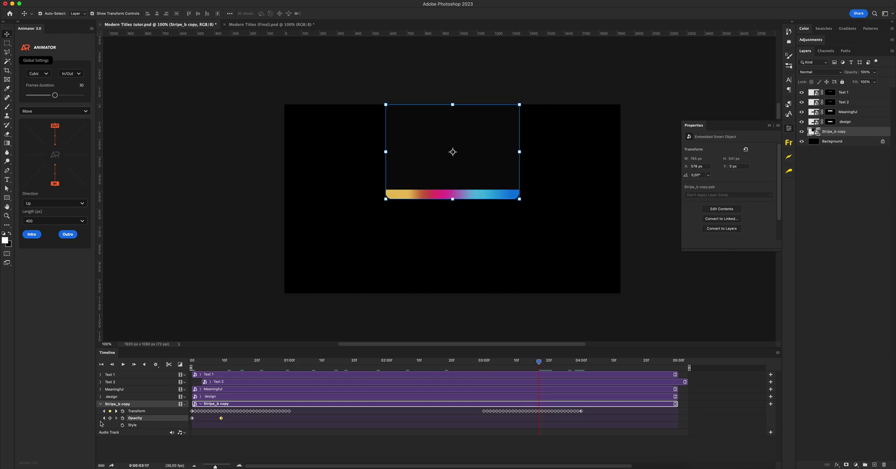
{"action": "left_click", "coordinate": [579, 362]}
{"action": "left_click", "coordinate": [875, 71]}
{"action": "left_click_drag", "start_coordinate": [876, 81], "coordinate": [842, 81]}
{"action": "left_click_drag", "start_coordinate": [580, 362], "coordinate": [259, 347]}
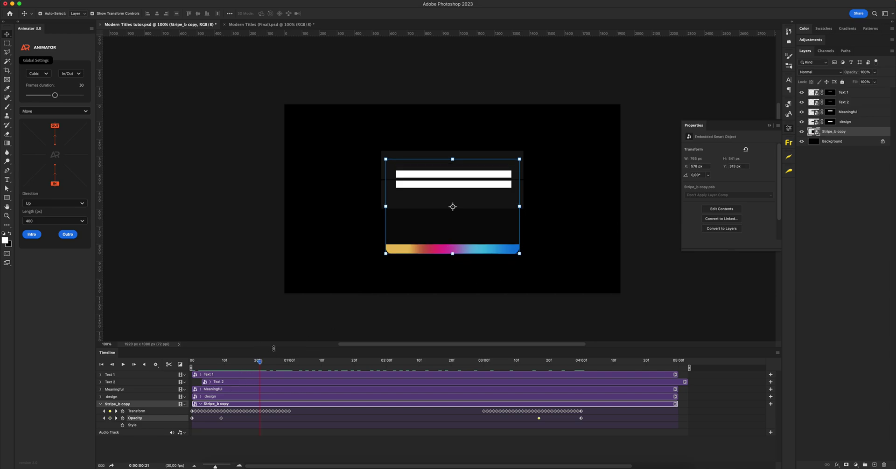
At 200% zoom, drag the Text 1 and Text 2 clips to start slightly later.
{"action": "key", "text": "super+plus"}
{"action": "left_click", "coordinate": [219, 375]}
{"action": "left_click", "coordinate": [224, 382], "text": "shift"}
{"action": "left_click_drag", "start_coordinate": [230, 377], "coordinate": [283, 363]}
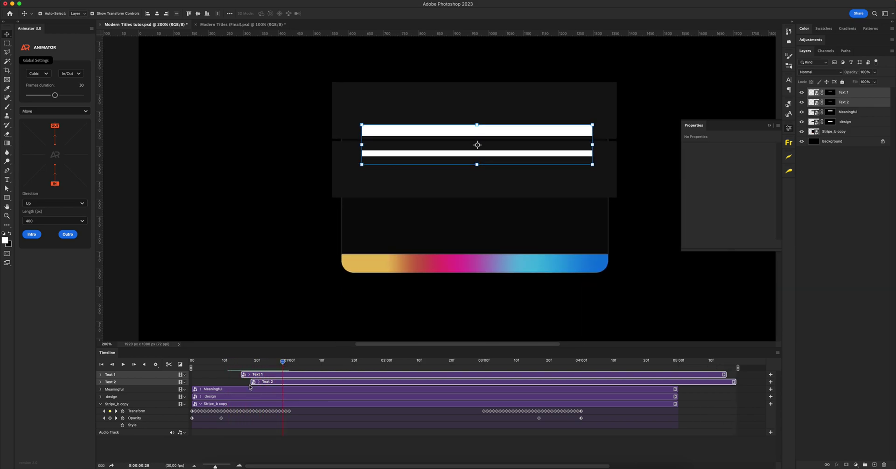
Offset the Meaningful and design clips, previewing and adjusting their start times.
{"action": "left_click_drag", "start_coordinate": [224, 398], "coordinate": [319, 389]}
{"action": "left_click", "coordinate": [226, 389], "text": "shift"}
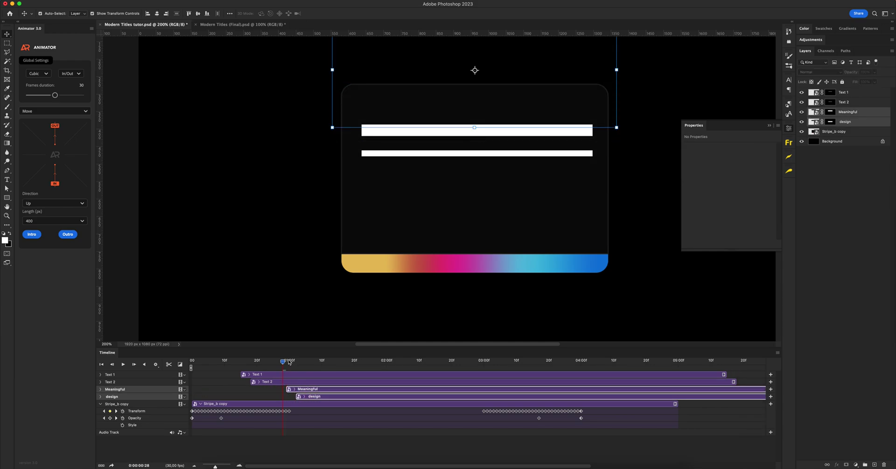
{"action": "left_click_drag", "start_coordinate": [289, 363], "coordinate": [260, 362]}
{"action": "left_click_drag", "start_coordinate": [321, 392], "coordinate": [294, 392]}
{"action": "left_click_drag", "start_coordinate": [259, 362], "coordinate": [299, 362]}
{"action": "left_click", "coordinate": [253, 362]}
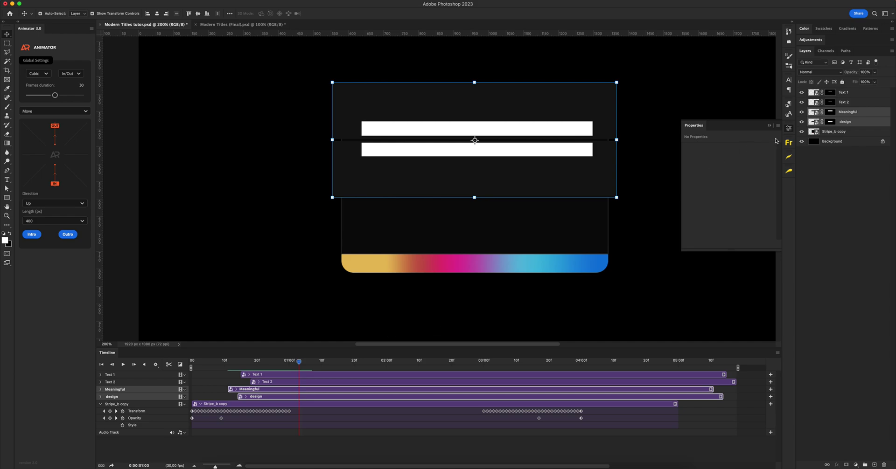
{"action": "key", "text": "z"}
{"action": "left_click", "coordinate": [520, 176]}
{"action": "left_click", "coordinate": [526, 176], "text": "alt"}
{"action": "scroll", "coordinate": [534, 174], "scroll_direction": "right", "scroll_amount": 3}
{"action": "key", "text": "v"}
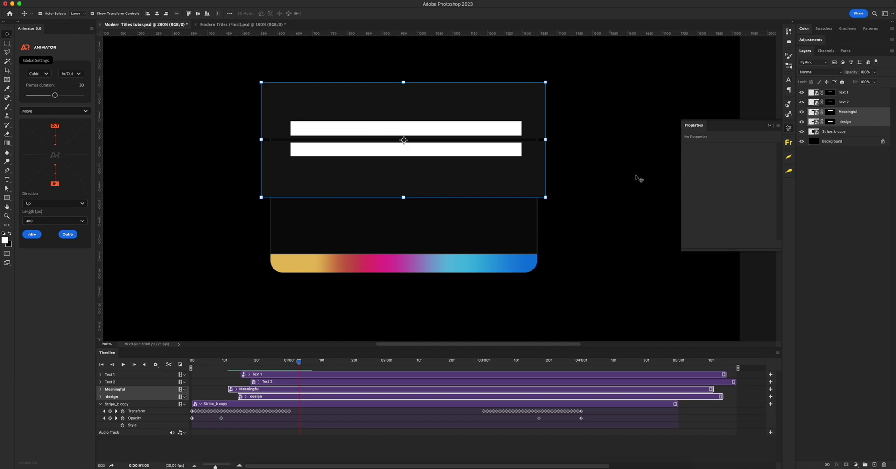
{"action": "left_click", "coordinate": [830, 112]}
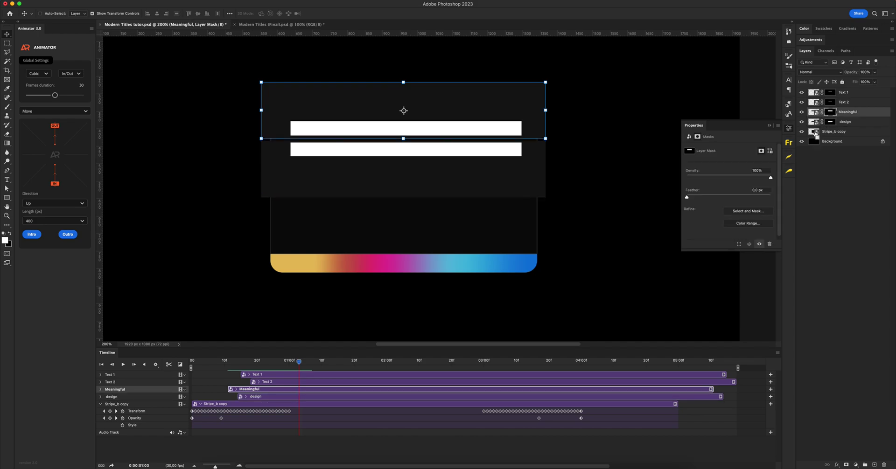
Hide Meaningful outside the card by masking the inverse of the card's outline.
{"action": "left_click", "coordinate": [815, 134], "text": "super"}
{"action": "key", "text": "super+minus"}
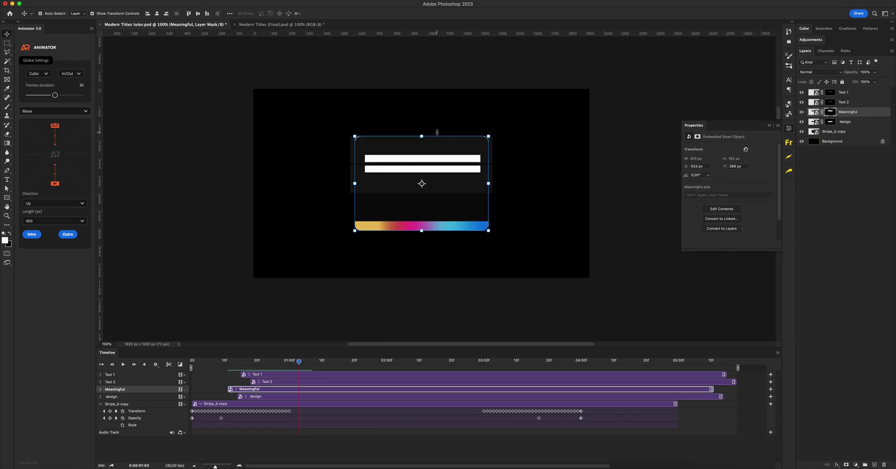
{"action": "left_click", "coordinate": [143, 0]}
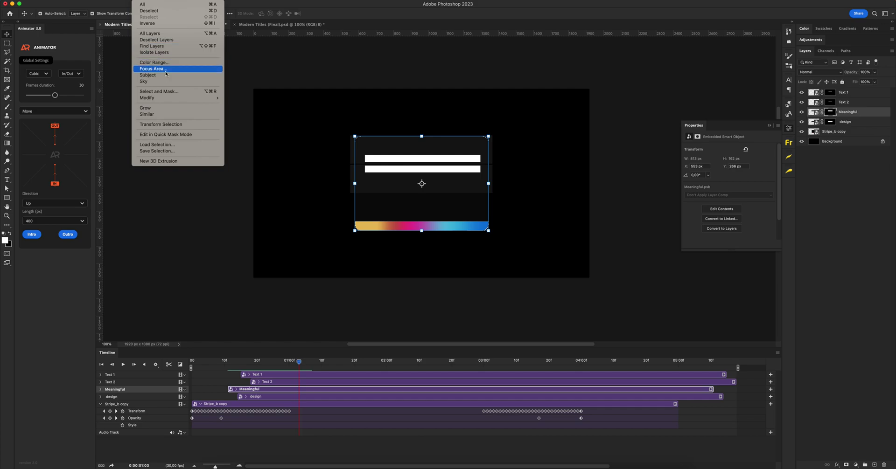
{"action": "mouse_move", "coordinate": [166, 97]}
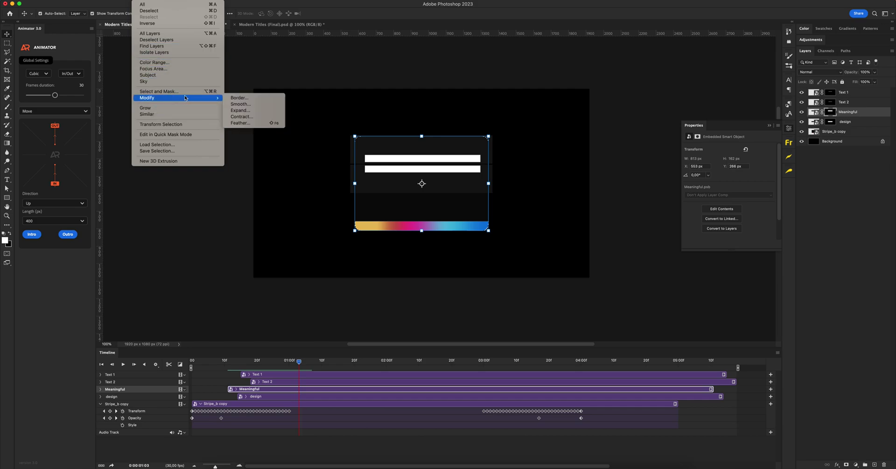
{"action": "left_click", "coordinate": [162, 25]}
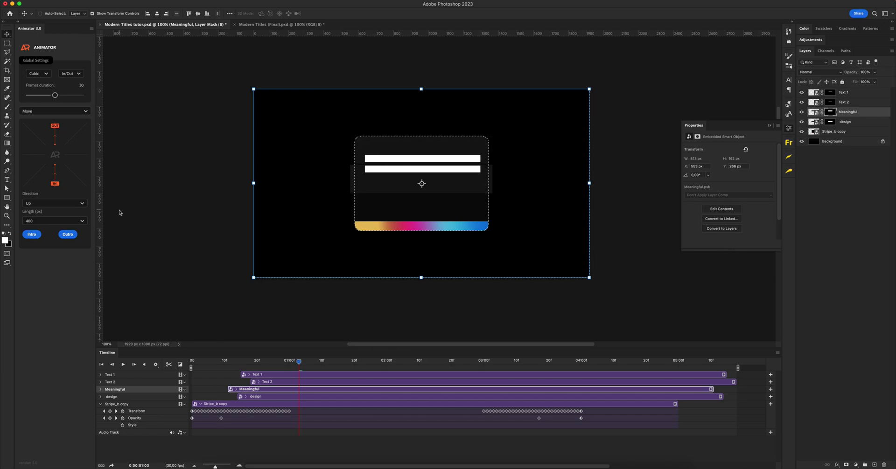
{"action": "key", "text": "super+d"}
{"action": "key", "text": "z"}
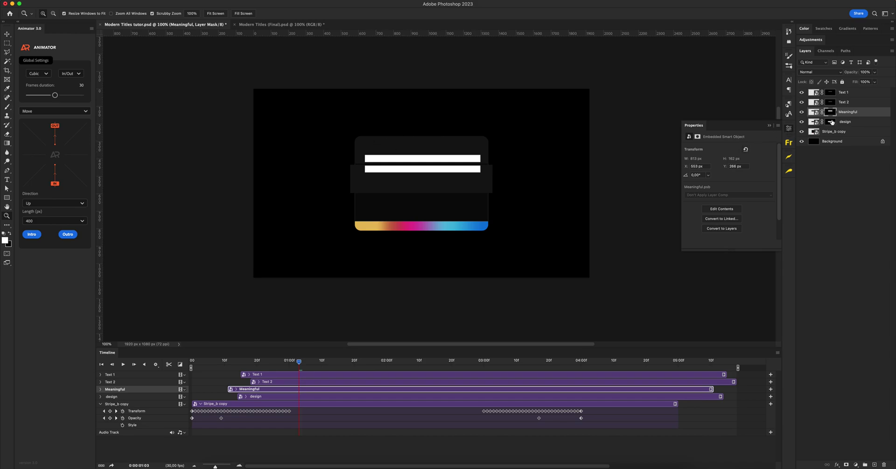
On design's mask, load the card outline and invert it to select outside the card.
{"action": "left_click", "coordinate": [831, 123]}
{"action": "left_click", "coordinate": [814, 132], "text": "super"}
{"action": "left_click", "coordinate": [144, 1]}
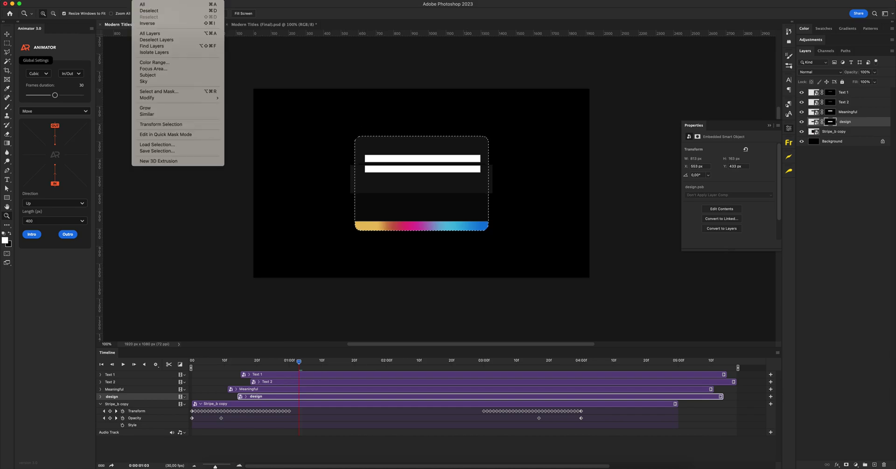
{"action": "left_click", "coordinate": [147, 23]}
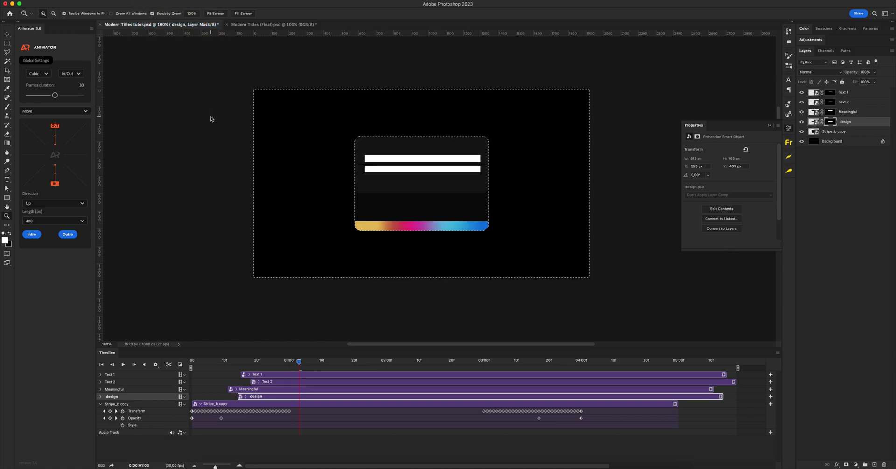
Mask design outside the card, then drag the Meaningful and design clips later.
{"action": "key", "text": "BackSpace"}
{"action": "key", "text": "super+d"}
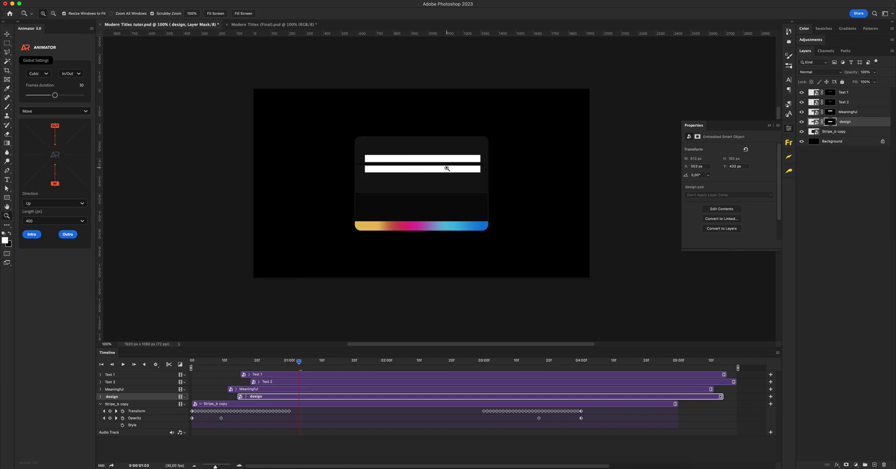
{"action": "left_click_drag", "start_coordinate": [301, 364], "coordinate": [263, 359]}
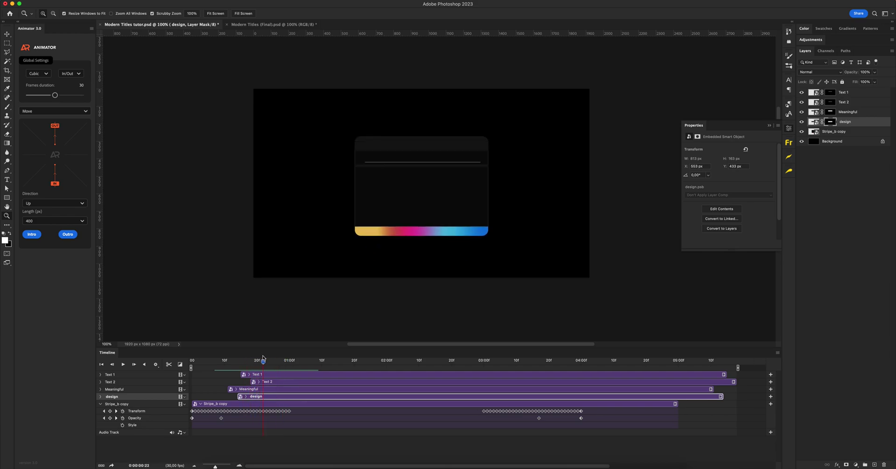
{"action": "left_click", "coordinate": [275, 389], "text": "shift"}
{"action": "left_click_drag", "start_coordinate": [274, 389], "coordinate": [535, 375]}
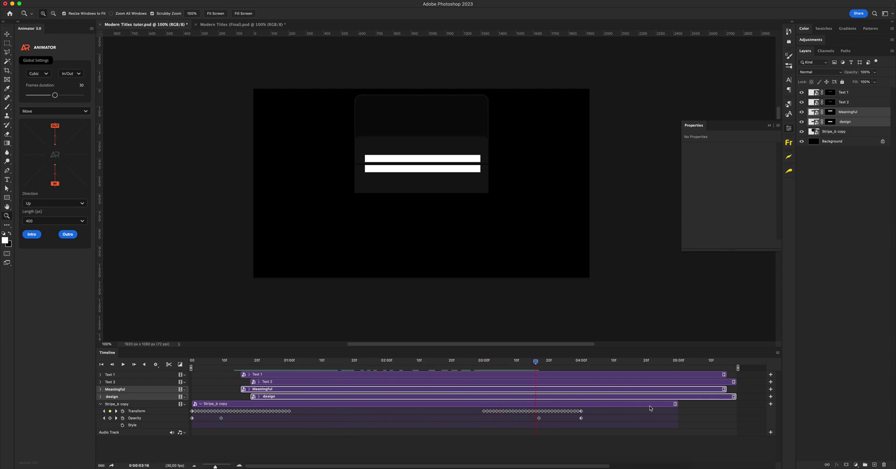
{"action": "scroll", "coordinate": [650, 409], "scroll_direction": "right", "scroll_amount": 5}
Extend the Stripe_b copy clip and shift its Transform and Opacity keyframes later.
{"action": "left_click_drag", "start_coordinate": [607, 404], "coordinate": [700, 404]}
{"action": "left_click_drag", "start_coordinate": [412, 412], "coordinate": [535, 425]}
{"action": "left_click_drag", "start_coordinate": [449, 412], "coordinate": [513, 413]}
{"action": "left_click_drag", "start_coordinate": [467, 362], "coordinate": [552, 366]}
{"action": "left_click_drag", "start_coordinate": [579, 426], "coordinate": [514, 419]}
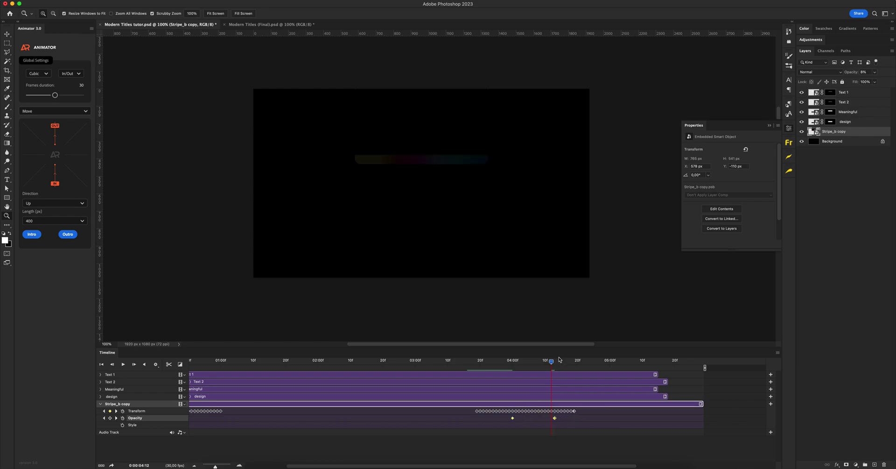
{"action": "left_click_drag", "start_coordinate": [551, 363], "coordinate": [492, 361]}
{"action": "left_click_drag", "start_coordinate": [580, 409], "coordinate": [458, 432]}
{"action": "left_click_drag", "start_coordinate": [503, 412], "coordinate": [485, 413]}
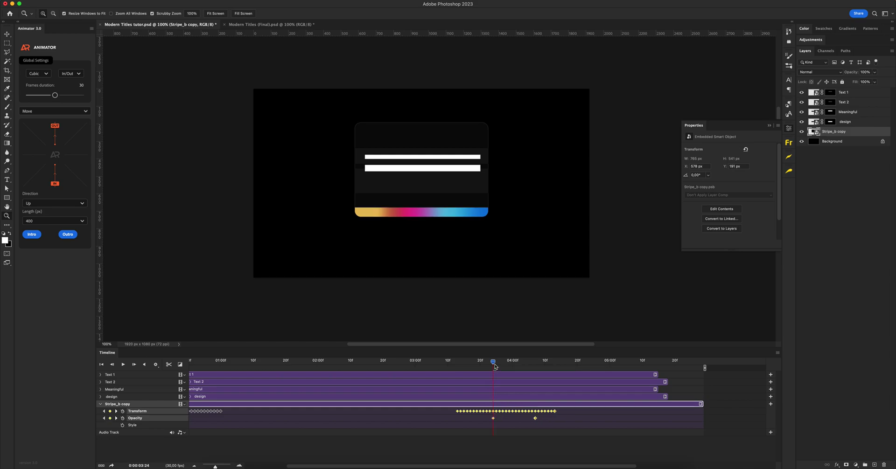
Play back the animation at 66.67% zoom, then open the Text 1 smart object.
{"action": "key", "text": "space"}
{"action": "key", "text": "space"}
{"action": "key", "text": "space"}
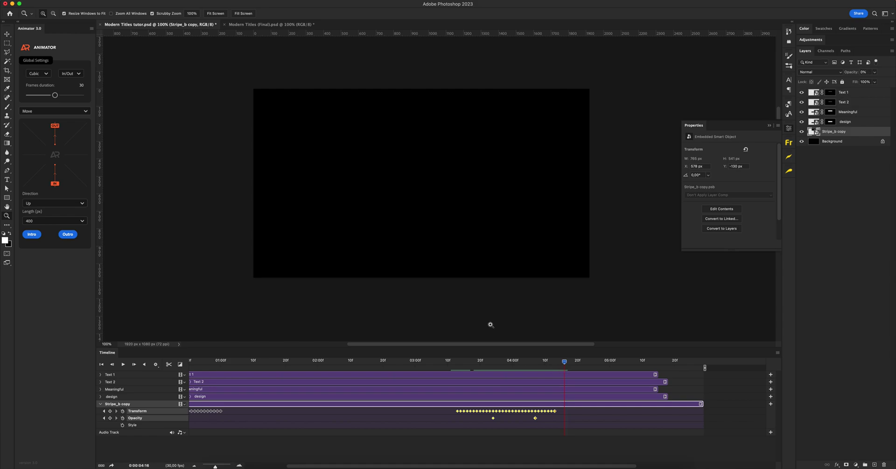
{"action": "left_click", "coordinate": [472, 215], "text": "alt"}
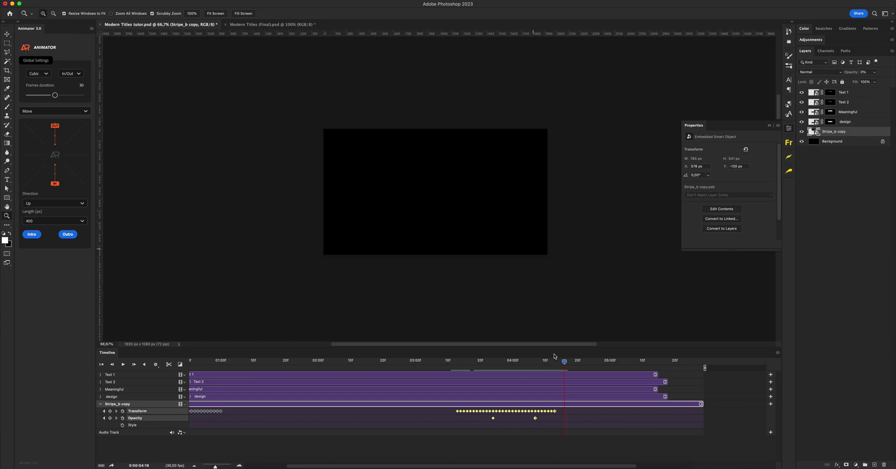
{"action": "left_click_drag", "start_coordinate": [549, 362], "coordinate": [272, 360]}
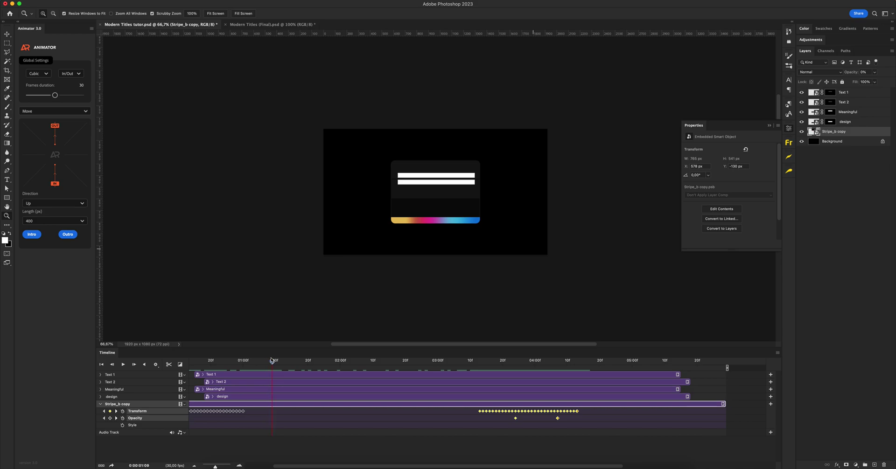
{"action": "double_click", "coordinate": [821, 93]}
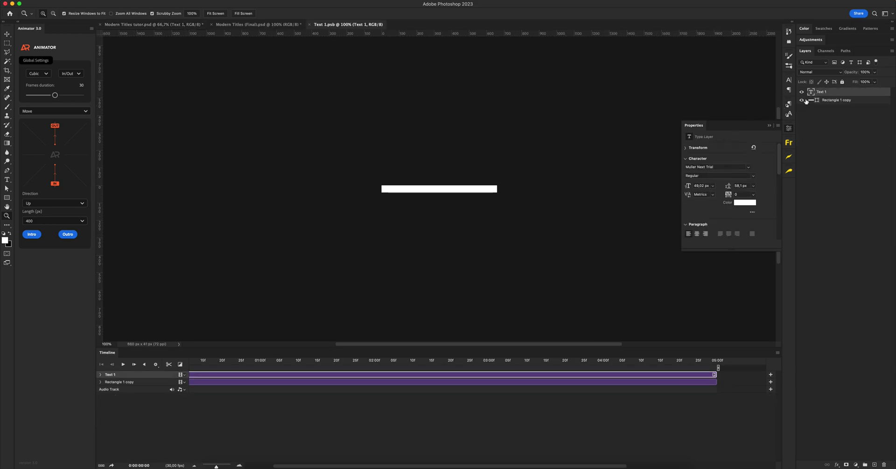
Hide the placeholder bars inside the Text 1 and Text 2 smart objects and close them.
{"action": "left_click", "coordinate": [802, 100]}
{"action": "key", "text": "v"}
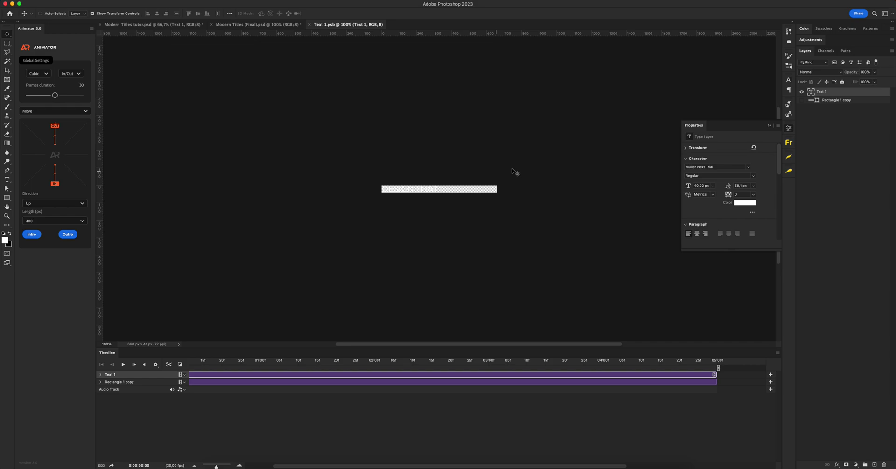
{"action": "key", "text": "super+w"}
{"action": "double_click", "coordinate": [812, 102]}
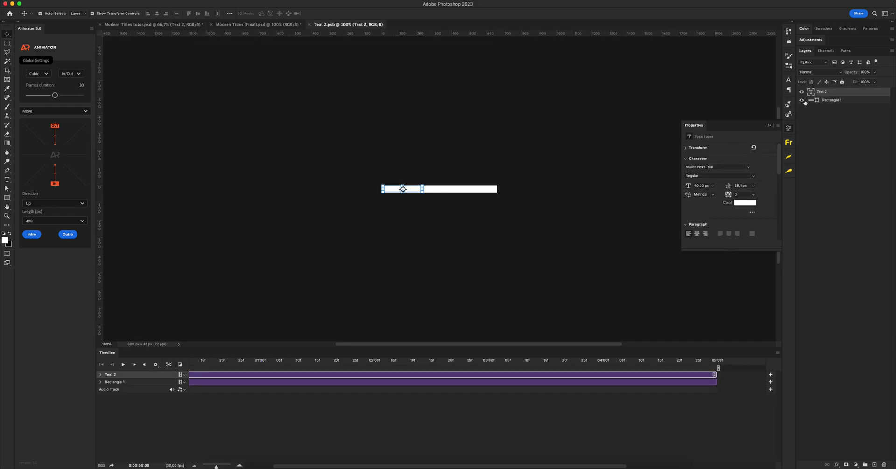
{"action": "left_click", "coordinate": [802, 99]}
{"action": "key", "text": "super+w"}
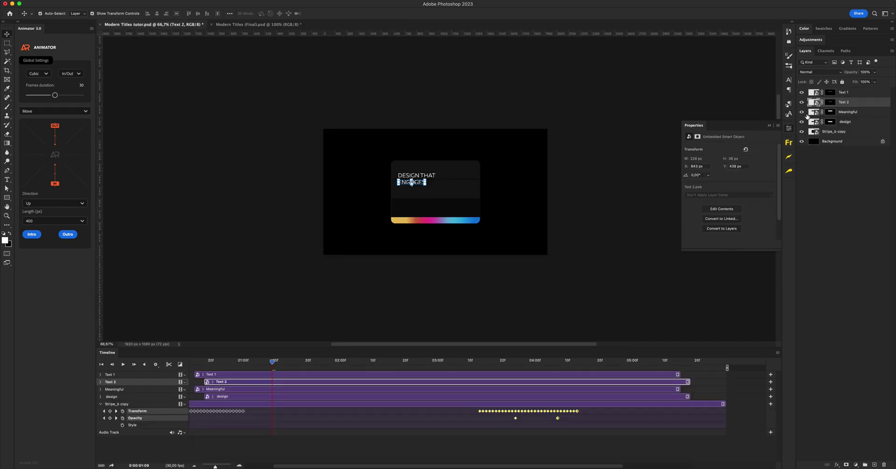
Hide the bars inside the Meaningful and design smart objects, then play the animation.
{"action": "double_click", "coordinate": [812, 113]}
{"action": "left_click", "coordinate": [802, 100]}
{"action": "key", "text": "super+w"}
{"action": "double_click", "coordinate": [813, 122]}
{"action": "left_click", "coordinate": [801, 99]}
{"action": "key", "text": "super+w"}
{"action": "left_click", "coordinate": [282, 304]}
{"action": "key", "text": "space"}
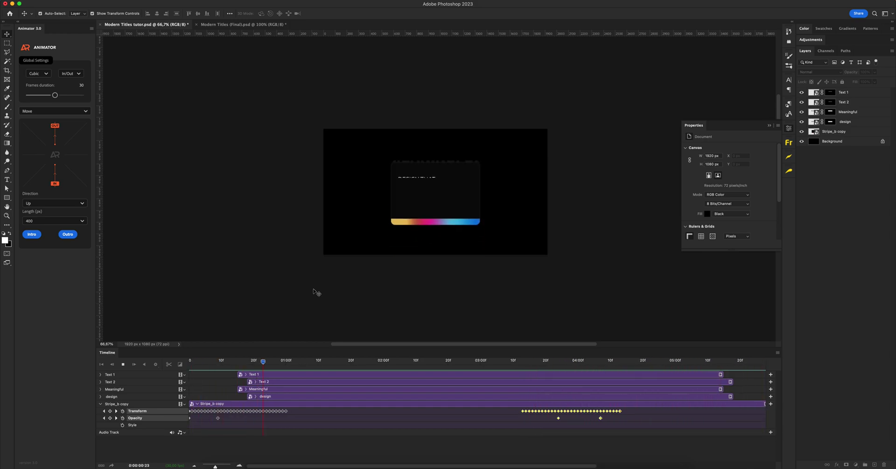
Stop playback, scrub to the frame showing DESIGN THAT ENGAGES, and clear the stripe's Transform keyframes.
{"action": "key", "text": "space"}
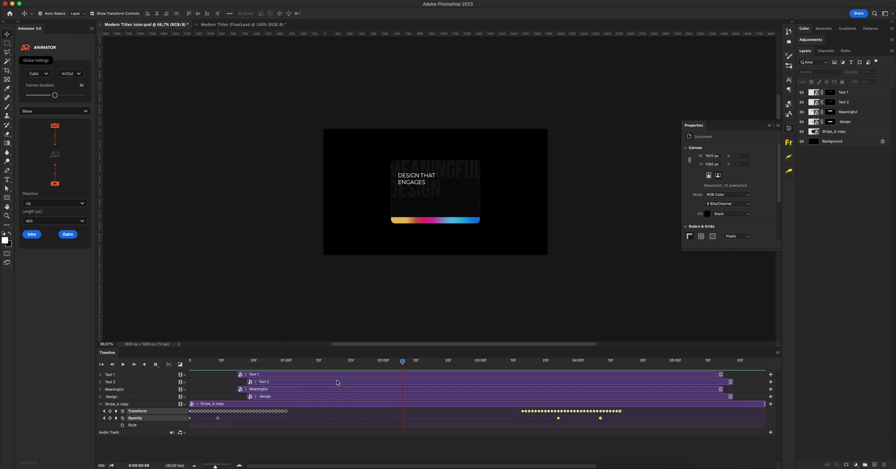
{"action": "scroll", "coordinate": [337, 383], "scroll_direction": "left", "scroll_amount": 1}
{"action": "left_click_drag", "start_coordinate": [408, 364], "coordinate": [282, 363]}
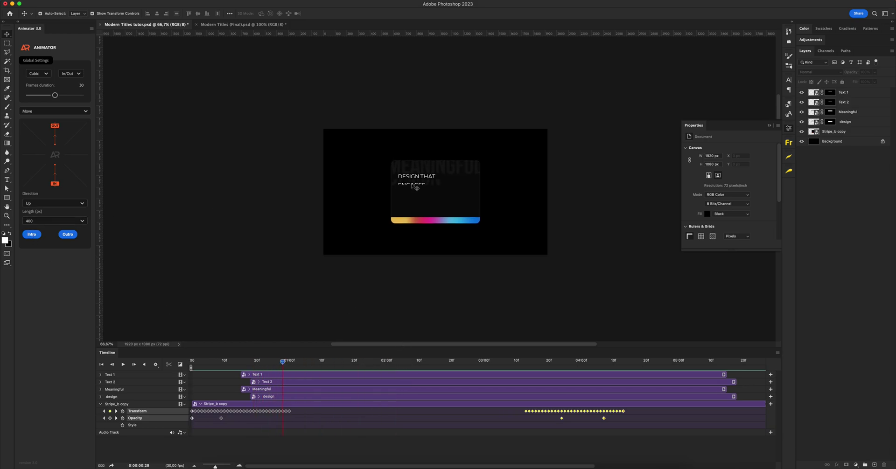
{"action": "left_click_drag", "start_coordinate": [283, 363], "coordinate": [332, 364]}
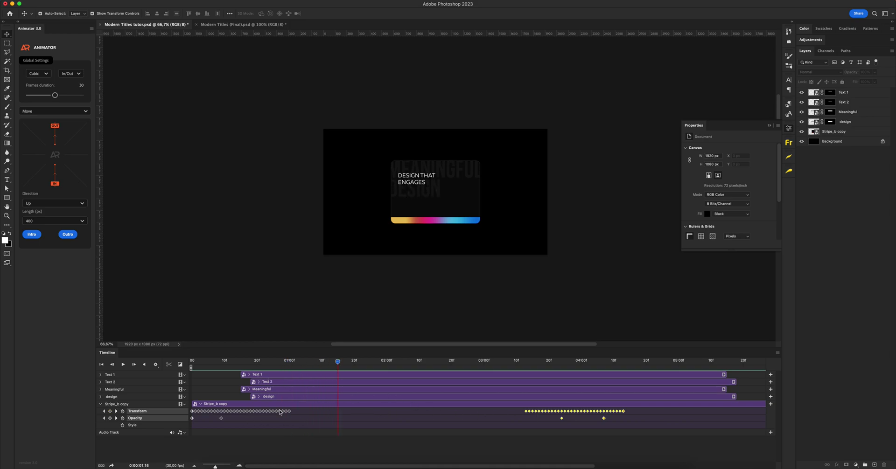
{"action": "left_click", "coordinate": [122, 411]}
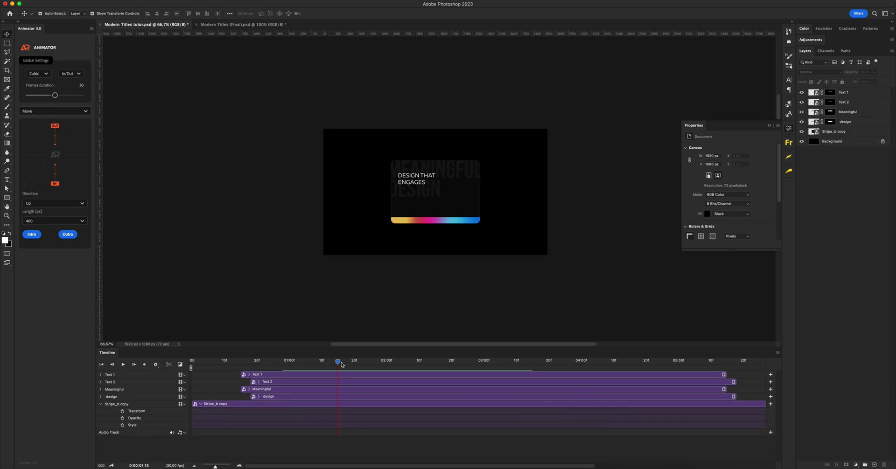
From the first frame, give Stripe_b copy a 200 px Up intro animation via Animator.
{"action": "left_click_drag", "start_coordinate": [341, 364], "coordinate": [195, 361]}
{"action": "left_click", "coordinate": [243, 404]}
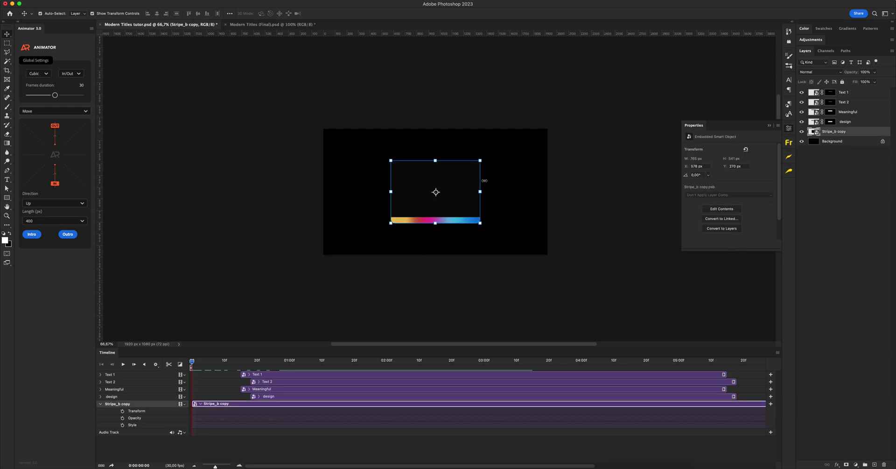
{"action": "left_click", "coordinate": [60, 221]}
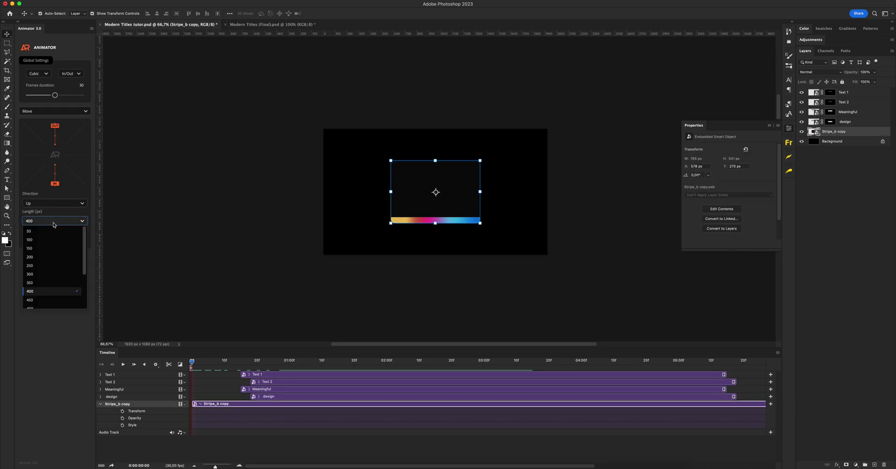
{"action": "left_click", "coordinate": [37, 259]}
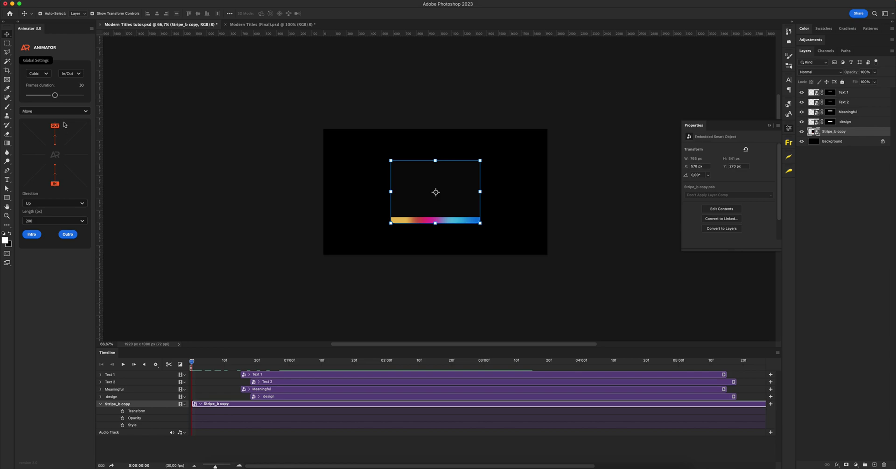
{"action": "left_click", "coordinate": [45, 204]}
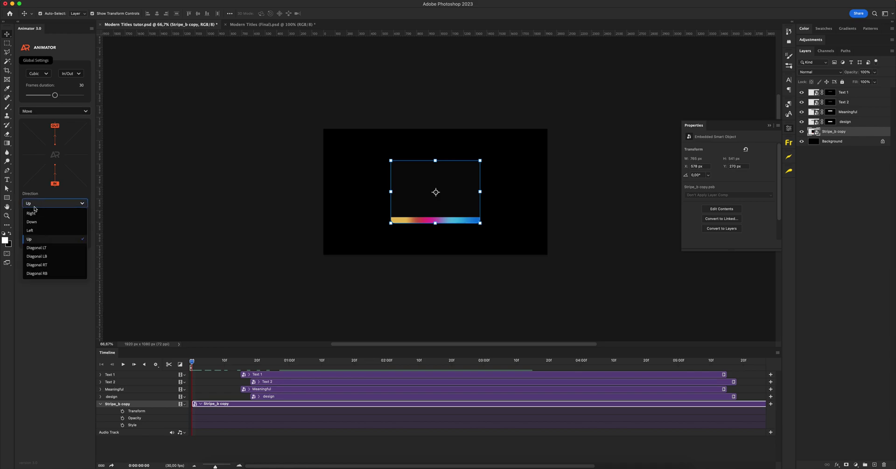
{"action": "left_click", "coordinate": [34, 239]}
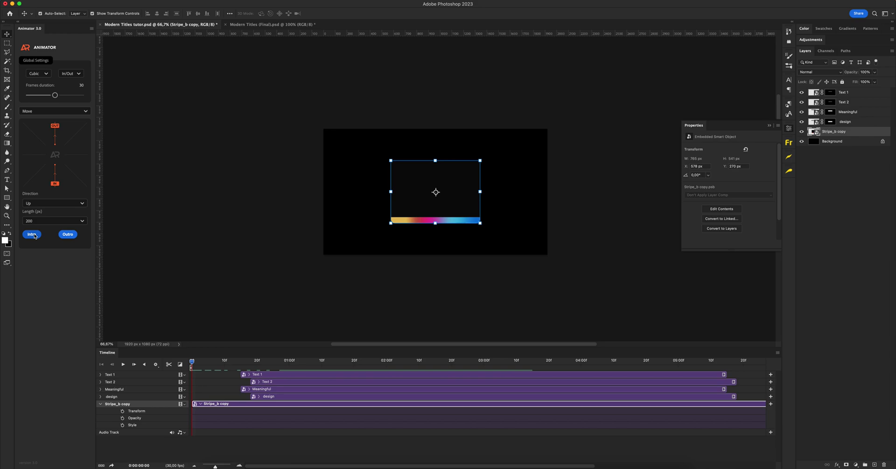
{"action": "left_click", "coordinate": [33, 235]}
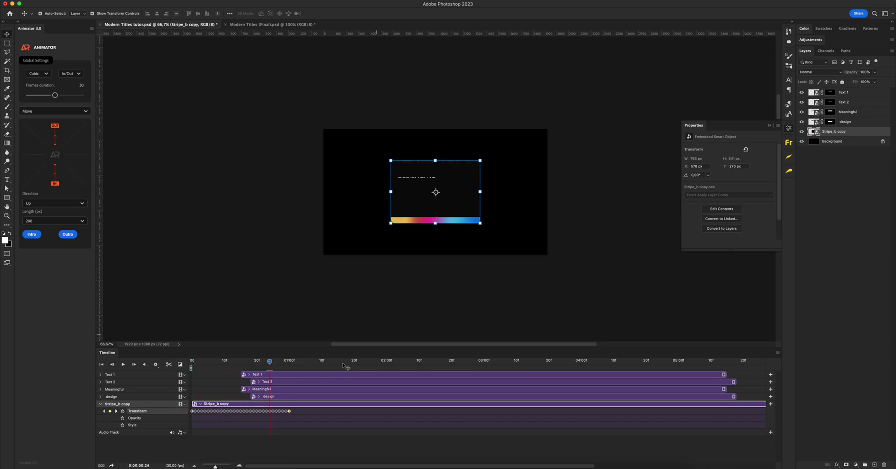
Preview the stripe's intro and generate its upward outro animation.
{"action": "key", "text": "space"}
{"action": "left_click_drag", "start_coordinate": [288, 364], "coordinate": [483, 363]}
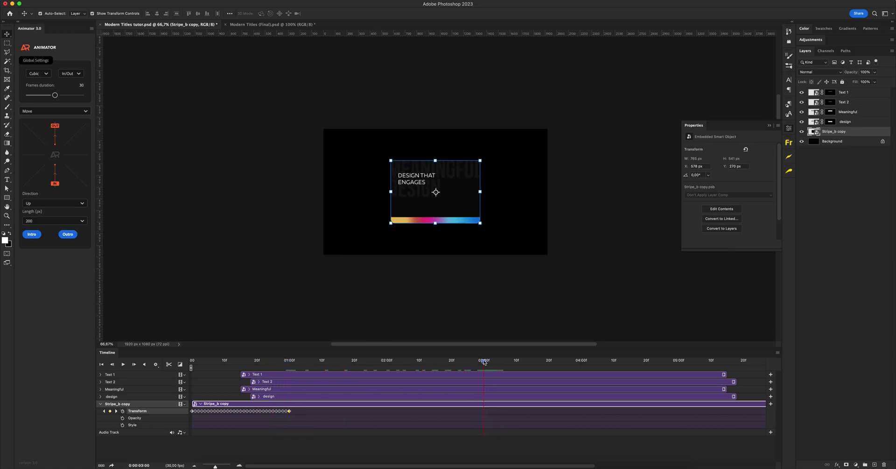
{"action": "left_click", "coordinate": [68, 235]}
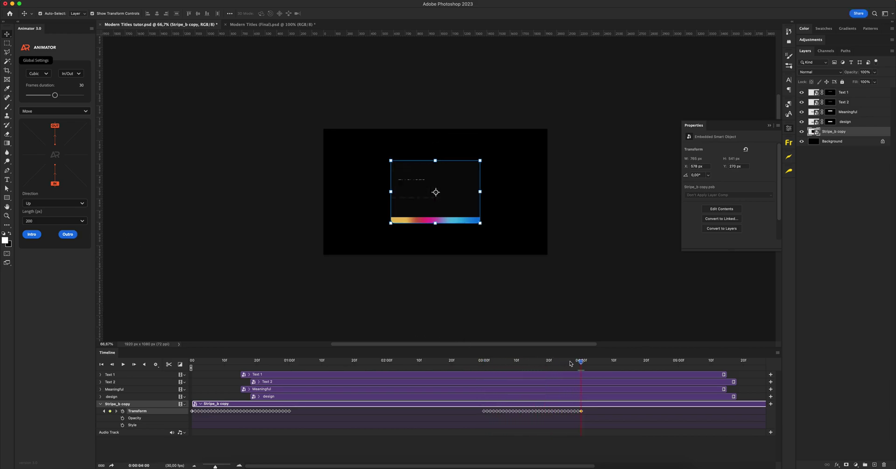
{"action": "left_click", "coordinate": [215, 362]}
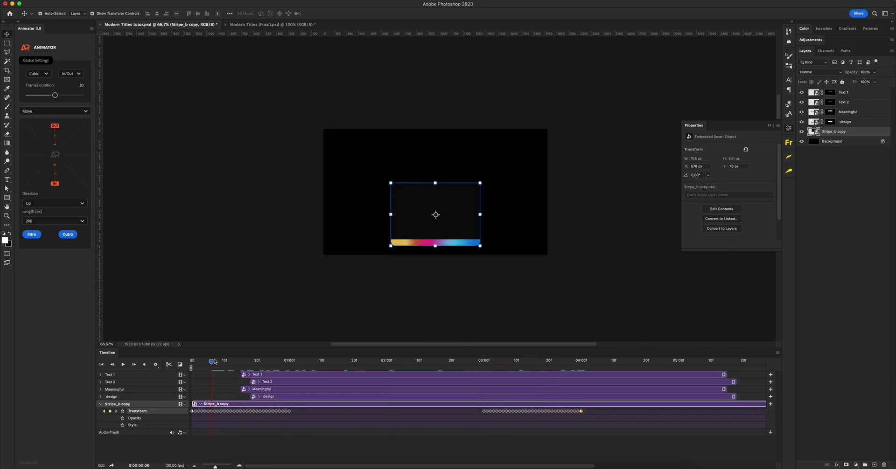
{"action": "left_click_drag", "start_coordinate": [215, 362], "coordinate": [189, 362]}
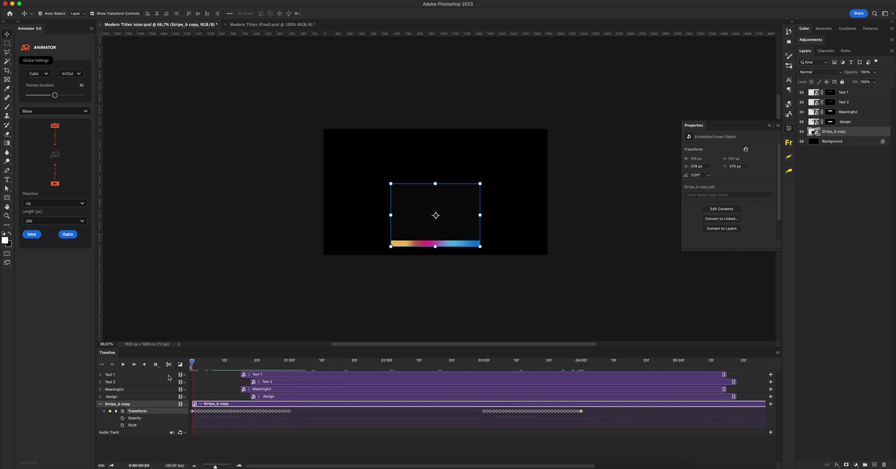
Keyframe the stripe's opacity to fade in from 0% and back out to 0% at 04:00.
{"action": "left_click", "coordinate": [123, 419]}
{"action": "left_click_drag", "start_coordinate": [193, 419], "coordinate": [223, 421]}
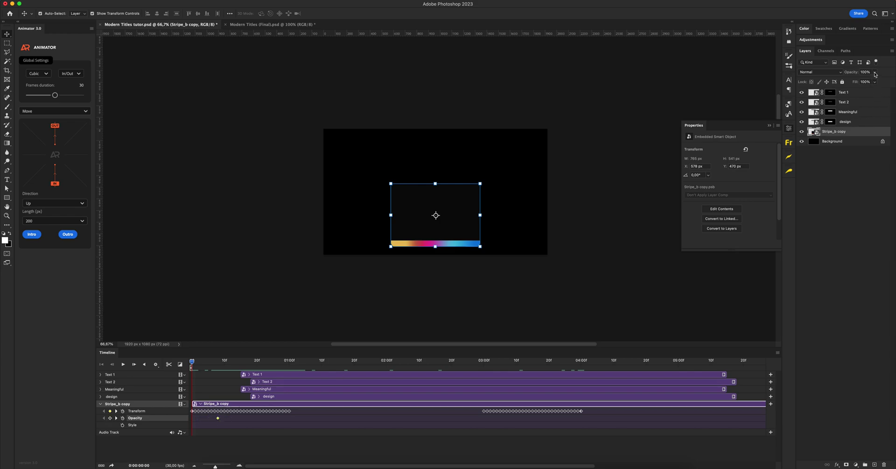
{"action": "left_click_drag", "start_coordinate": [875, 73], "coordinate": [523, 344]}
{"action": "left_click", "coordinate": [546, 366]}
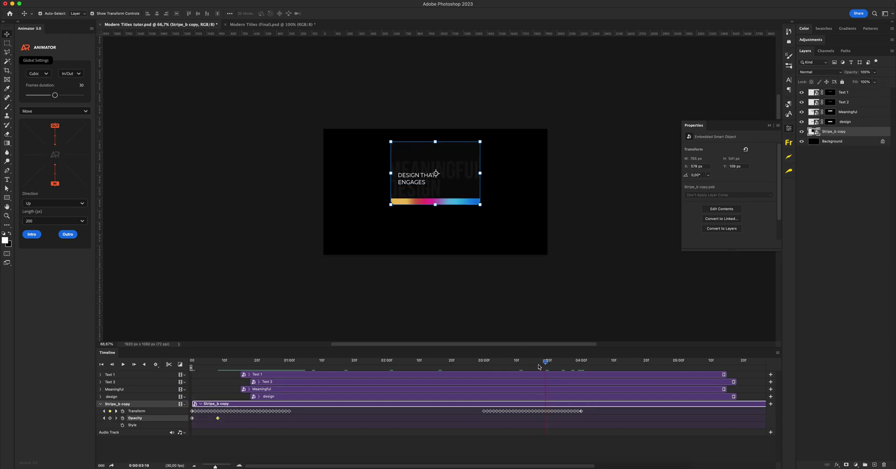
{"action": "left_click", "coordinate": [580, 367]}
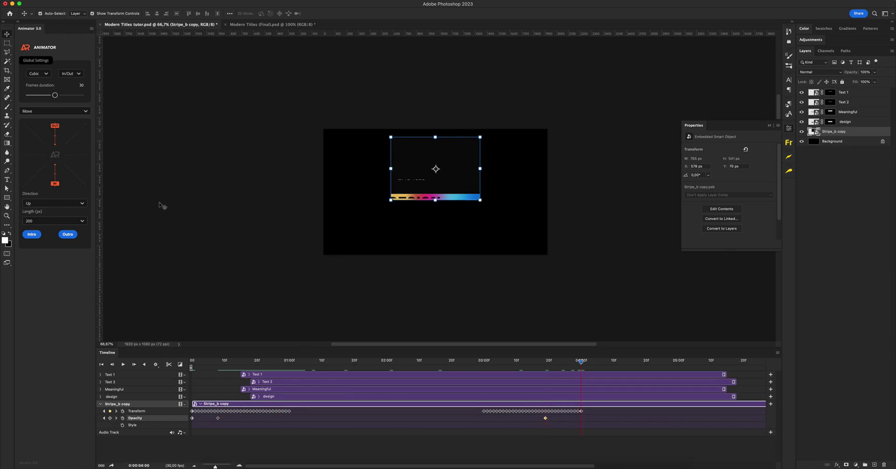
{"action": "left_click", "coordinate": [875, 72]}
{"action": "left_click_drag", "start_coordinate": [802, 84], "coordinate": [803, 84]}
Rewind and play the animation to preview the opacity fades.
{"action": "left_click_drag", "start_coordinate": [580, 362], "coordinate": [240, 362]}
{"action": "left_click", "coordinate": [208, 315]}
{"action": "left_click", "coordinate": [123, 364]}
{"action": "left_click_drag", "start_coordinate": [325, 363], "coordinate": [259, 362]}
Shift the four text clips slightly earlier, then move the Meaningful and design clips later.
{"action": "left_click", "coordinate": [281, 376]}
{"action": "left_click", "coordinate": [294, 381], "text": "shift"}
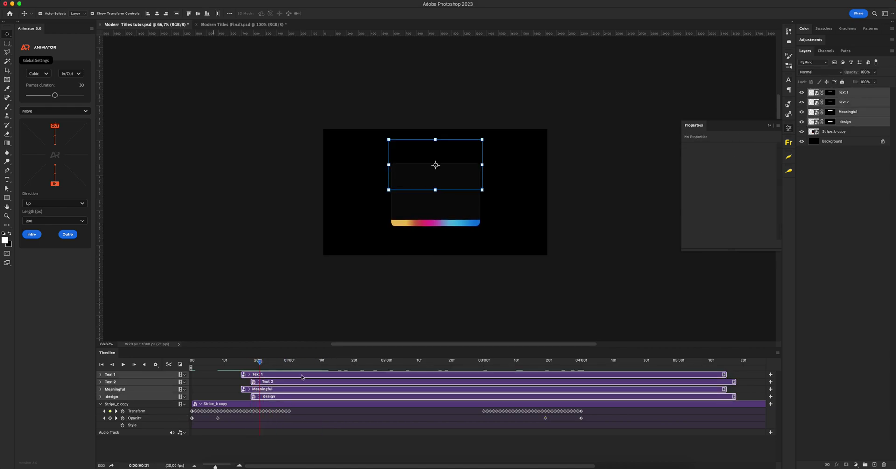
{"action": "left_click_drag", "start_coordinate": [301, 377], "coordinate": [260, 359]}
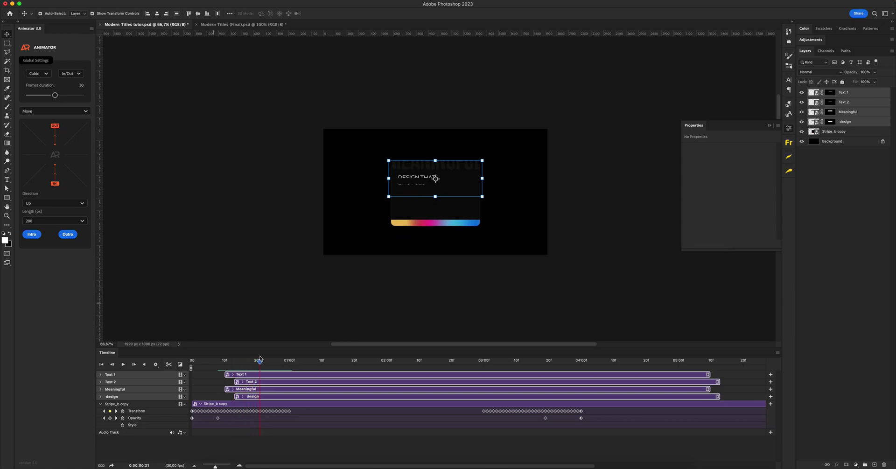
{"action": "left_click", "coordinate": [270, 396]}
{"action": "left_click", "coordinate": [272, 389], "text": "shift"}
{"action": "left_click_drag", "start_coordinate": [265, 389], "coordinate": [284, 389]}
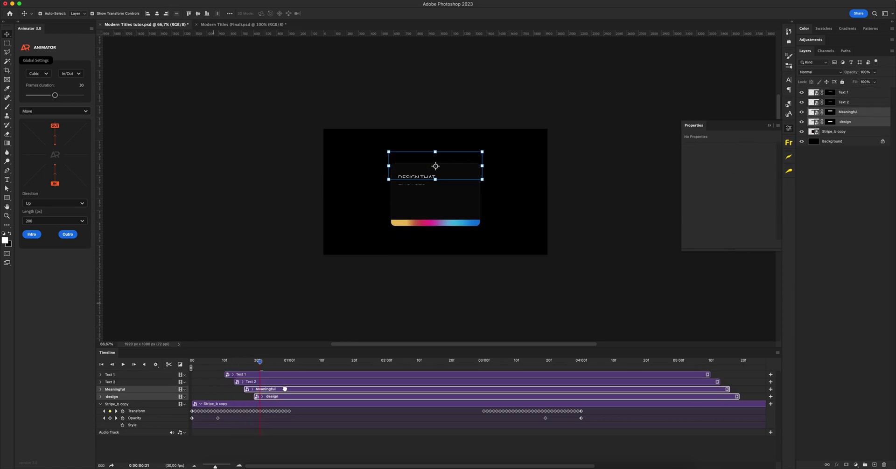
Preview the staggered title animation from near the start.
{"action": "left_click_drag", "start_coordinate": [260, 361], "coordinate": [153, 354]}
{"action": "left_click", "coordinate": [157, 323]}
{"action": "key", "text": "space"}
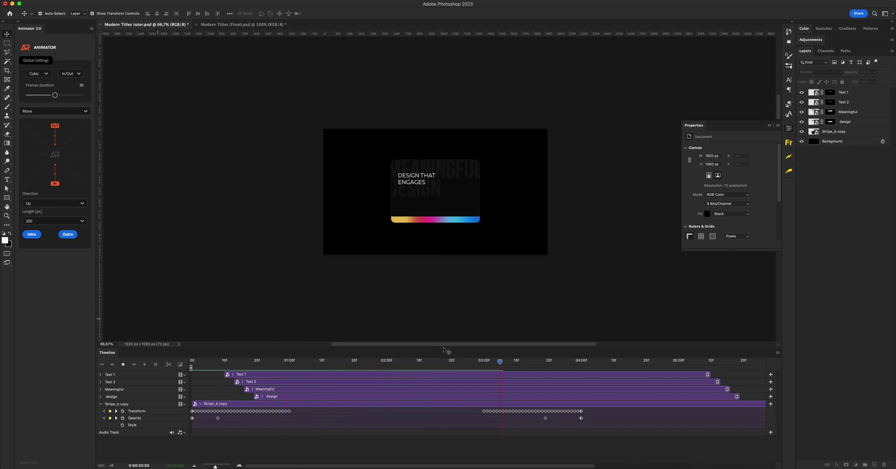
{"action": "key", "text": "space"}
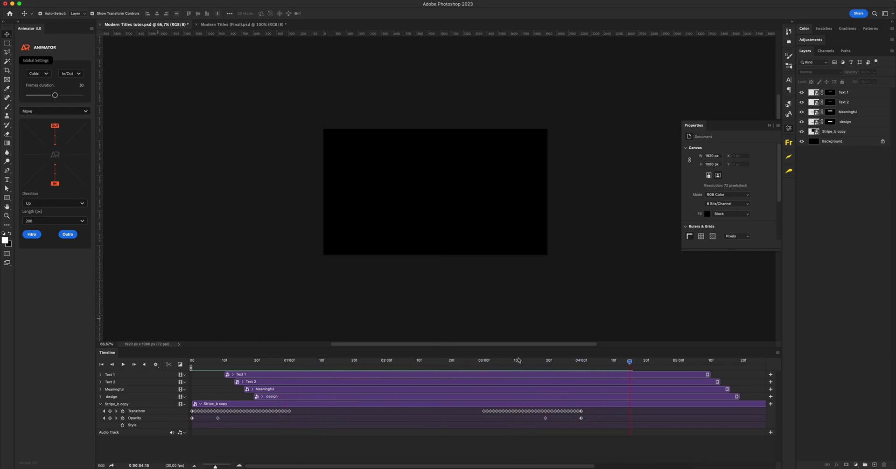
Push the Stripe_b copy exit keyframes later to about 04:02 and replay from the start.
{"action": "mouse_move", "coordinate": [515, 360]}
{"action": "left_mouse_down"}
{"action": "mouse_move", "coordinate": [485, 362]}
{"action": "mouse_move", "coordinate": [532, 363]}
{"action": "left_mouse_up"}
{"action": "left_click_drag", "start_coordinate": [502, 417], "coordinate": [580, 413]}
{"action": "left_click_drag", "start_coordinate": [534, 365], "coordinate": [581, 365]}
{"action": "left_click_drag", "start_coordinate": [564, 413], "coordinate": [588, 413]}
{"action": "left_click_drag", "start_coordinate": [581, 365], "coordinate": [171, 358]}
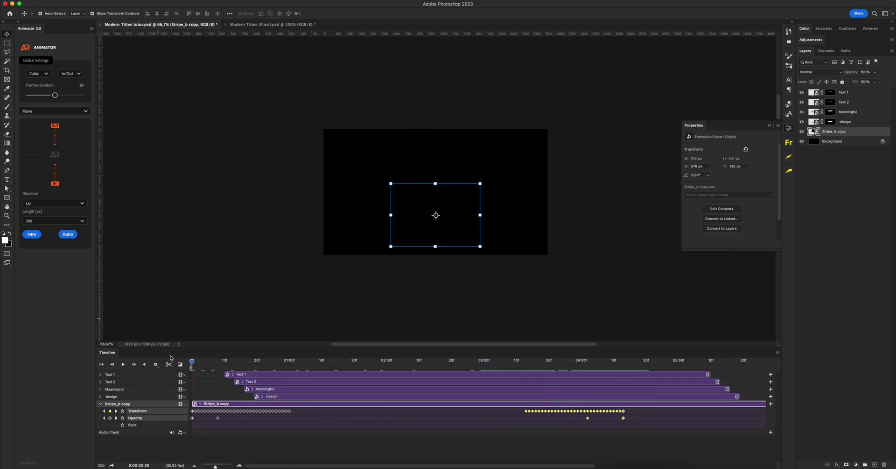
{"action": "left_click", "coordinate": [123, 365]}
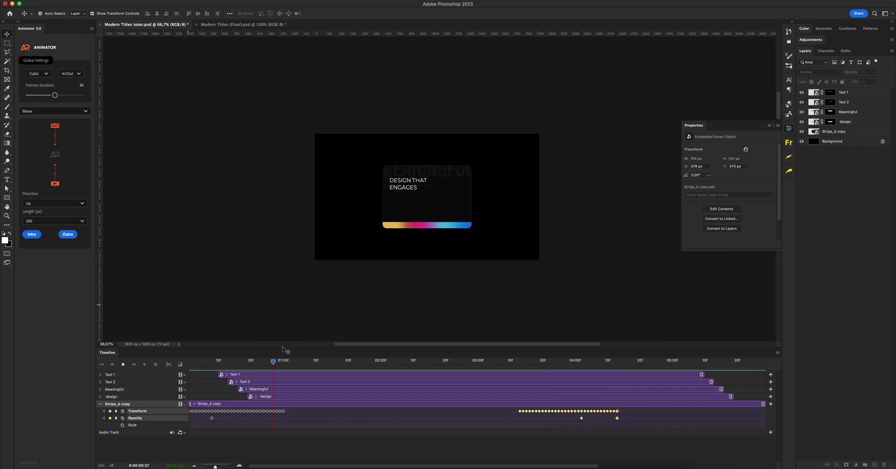
Stop the preview, zoom the canvas out and return to the first frame.
{"action": "key", "text": "space"}
{"action": "key", "text": "z"}
{"action": "left_click", "coordinate": [414, 240], "text": "alt"}
{"action": "key", "text": "Home"}
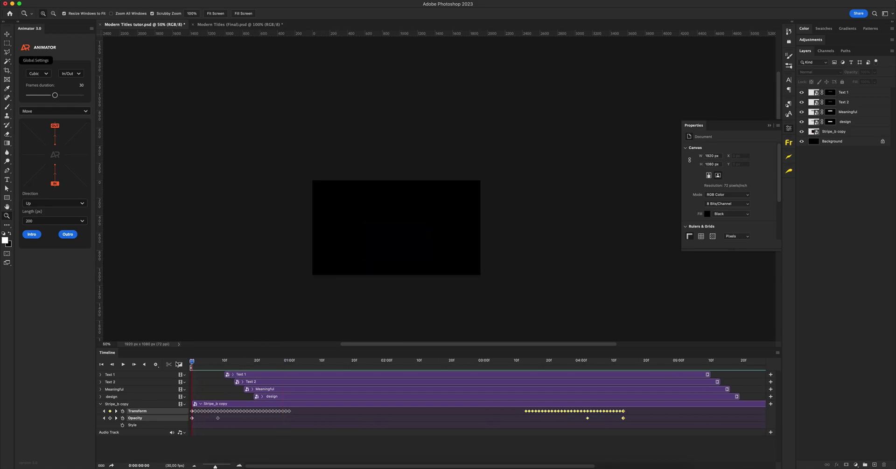
Duplicate Background with Cmd+J, extend the copy's clip to the timeline end, and select all layers.
{"action": "left_click", "coordinate": [815, 142]}
{"action": "key", "text": "super+j"}
{"action": "scroll", "coordinate": [544, 428], "scroll_direction": "right", "scroll_amount": 2}
{"action": "left_click_drag", "start_coordinate": [648, 433], "coordinate": [741, 432]}
{"action": "left_click", "coordinate": [848, 93], "text": "shift"}
{"action": "right_click", "coordinate": [848, 101]}
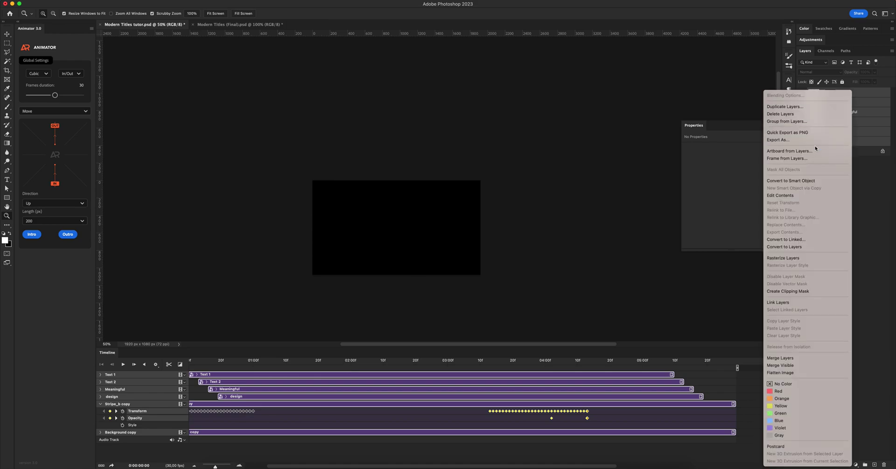
Convert the selected layers to one smart object named 'Pre-compose layer'.
{"action": "left_click", "coordinate": [776, 181]}
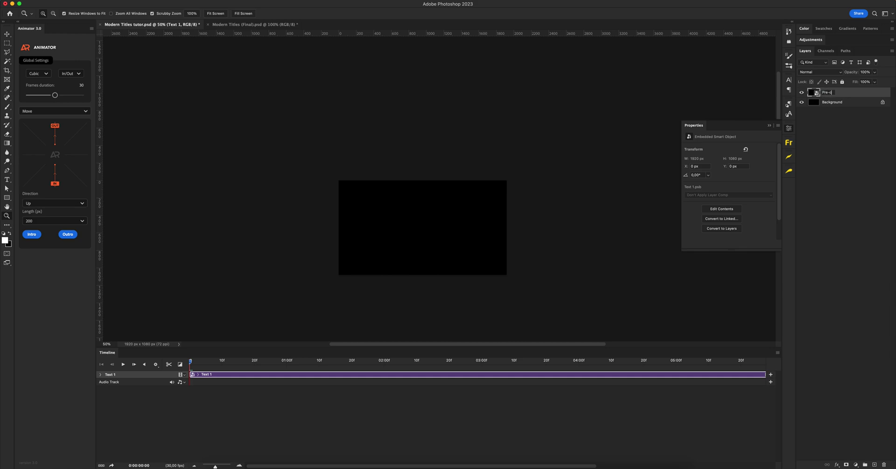
{"action": "key", "text": "Return"}
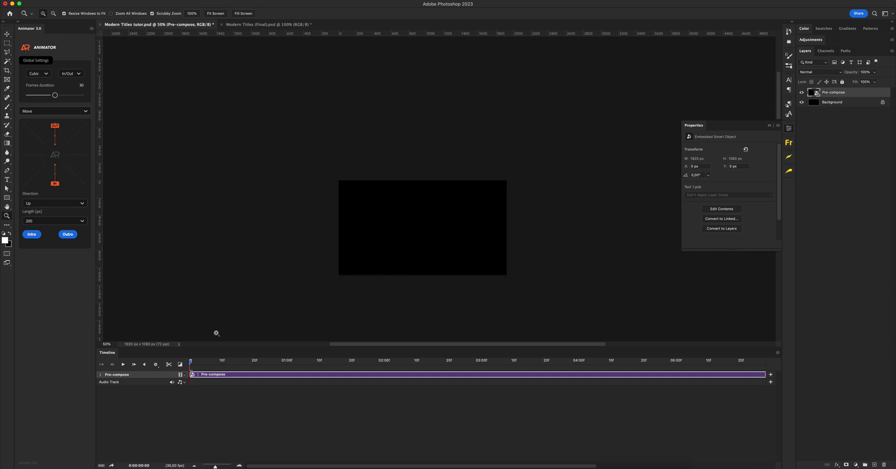
{"action": "double_click", "coordinate": [841, 93]}
{"action": "key", "text": "Right"}
{"action": "type", "text": "layer"}
{"action": "key", "text": "Return"}
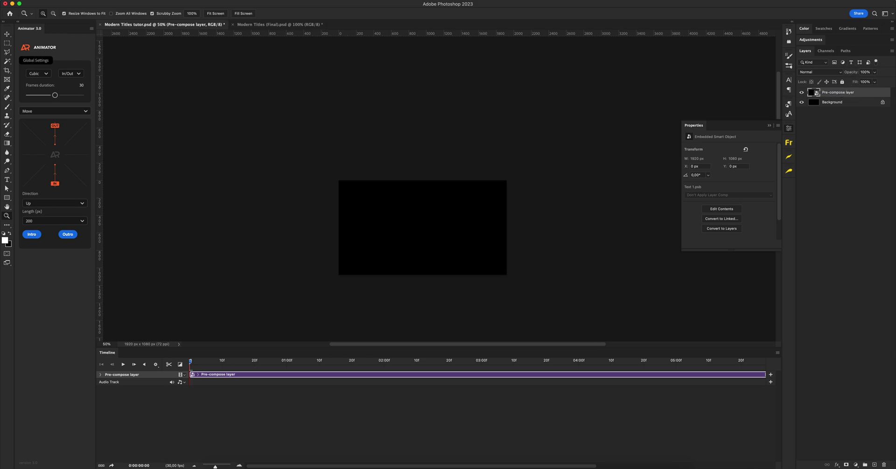
Scrub to a frame showing the title and start free-transforming the Pre-compose layer.
{"action": "left_click_drag", "start_coordinate": [190, 365], "coordinate": [389, 361]}
{"action": "key", "text": "v"}
{"action": "scroll", "coordinate": [422, 228], "scroll_direction": "down", "scroll_amount": 2}
{"action": "scroll", "coordinate": [421, 228], "scroll_direction": "left", "scroll_amount": 2}
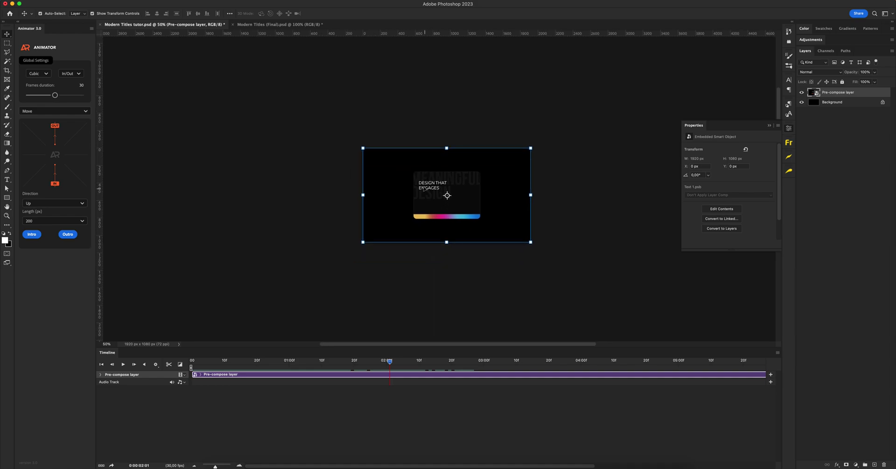
{"action": "left_click", "coordinate": [445, 146]}
{"action": "right_click", "coordinate": [456, 181]}
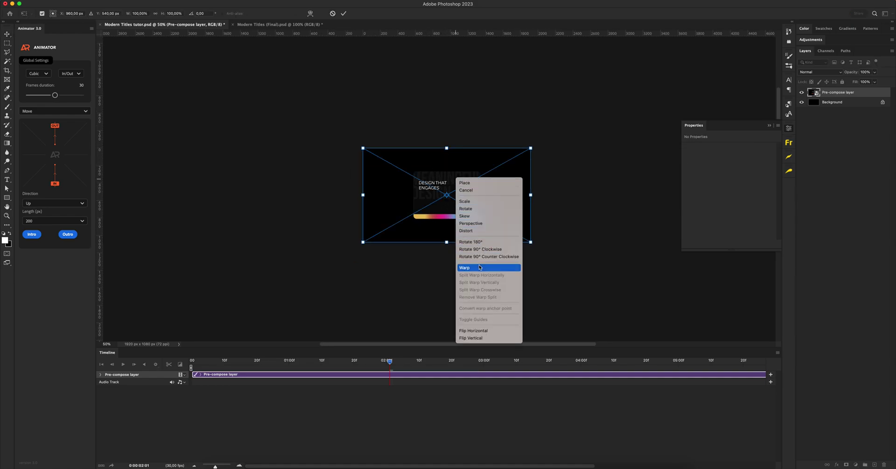
Skew the card's top, bottom and right edges, stretch it wider and shift it down-left.
{"action": "left_click", "coordinate": [478, 217]}
{"action": "left_click_drag", "start_coordinate": [447, 148], "coordinate": [417, 148]}
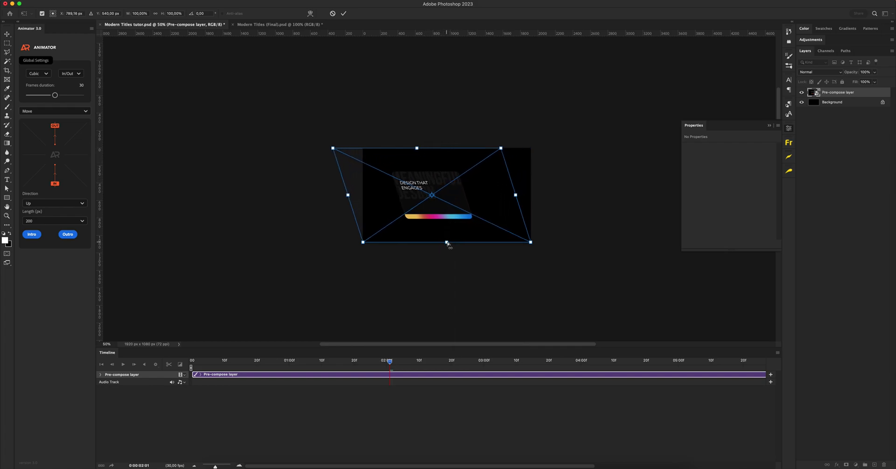
{"action": "left_click_drag", "start_coordinate": [446, 242], "coordinate": [486, 243]}
{"action": "left_click_drag", "start_coordinate": [536, 196], "coordinate": [521, 174]}
{"action": "left_click_drag", "start_coordinate": [478, 231], "coordinate": [499, 227]}
{"action": "right_click", "coordinate": [469, 203]}
{"action": "left_click", "coordinate": [521, 178]}
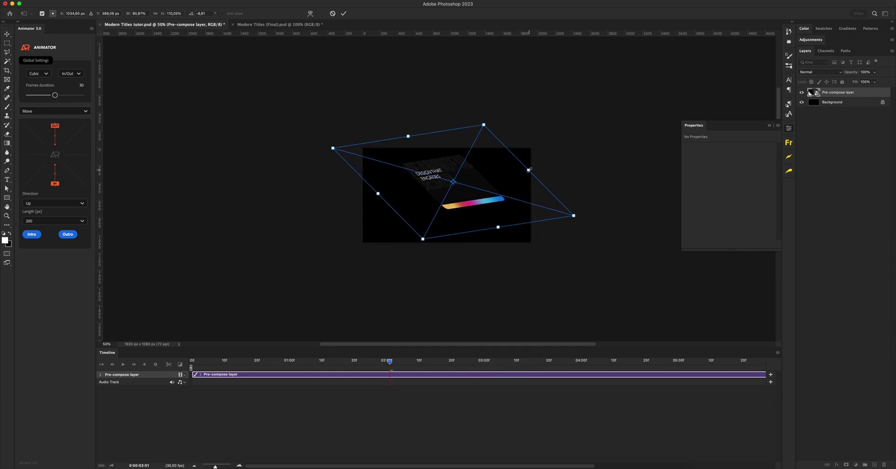
{"action": "left_click_drag", "start_coordinate": [529, 170], "coordinate": [575, 161]}
{"action": "left_click_drag", "start_coordinate": [485, 204], "coordinate": [460, 225]}
Further skew and distort the card's corners, then commit the perspective transform.
{"action": "right_click", "coordinate": [507, 183]}
{"action": "left_click", "coordinate": [526, 220]}
{"action": "left_click_drag", "start_coordinate": [556, 179], "coordinate": [556, 178]}
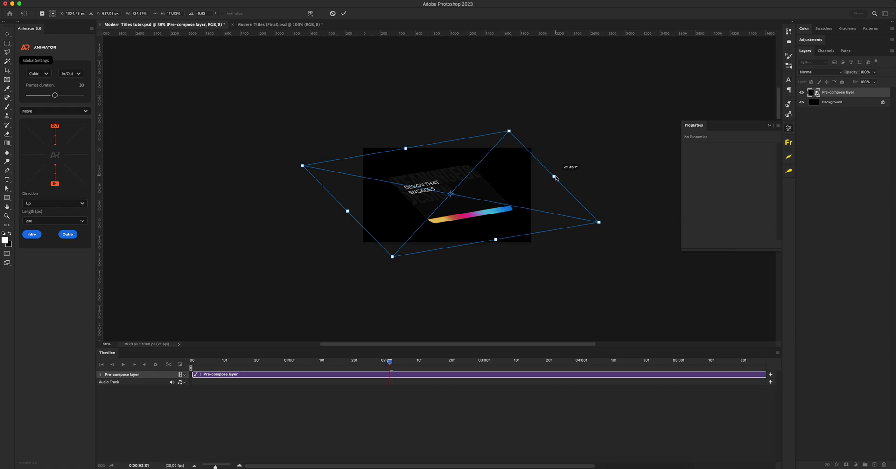
{"action": "right_click", "coordinate": [466, 188]}
{"action": "left_click", "coordinate": [486, 206]}
{"action": "left_click_drag", "start_coordinate": [508, 131], "coordinate": [505, 137]}
{"action": "key", "text": "Return"}
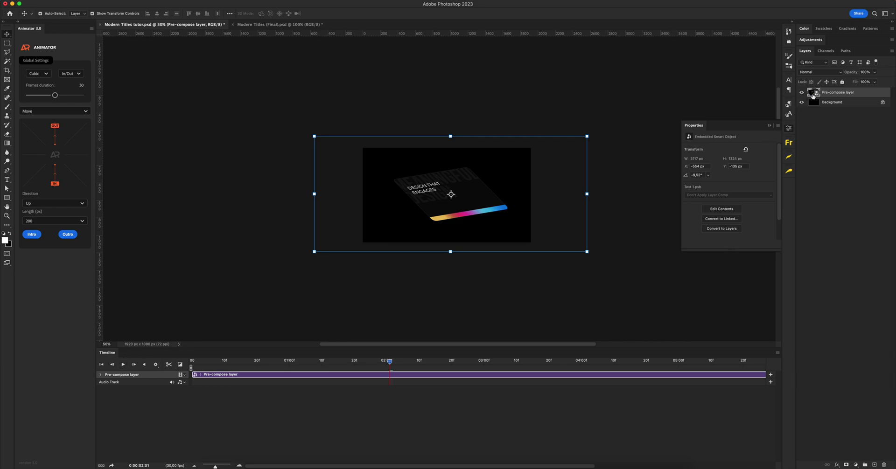
{"action": "double_click", "coordinate": [813, 93]}
Hide Background copy inside the Pre-compose contents, close back, and play the preview.
{"action": "left_click", "coordinate": [802, 141]}
{"action": "key", "text": "super+w"}
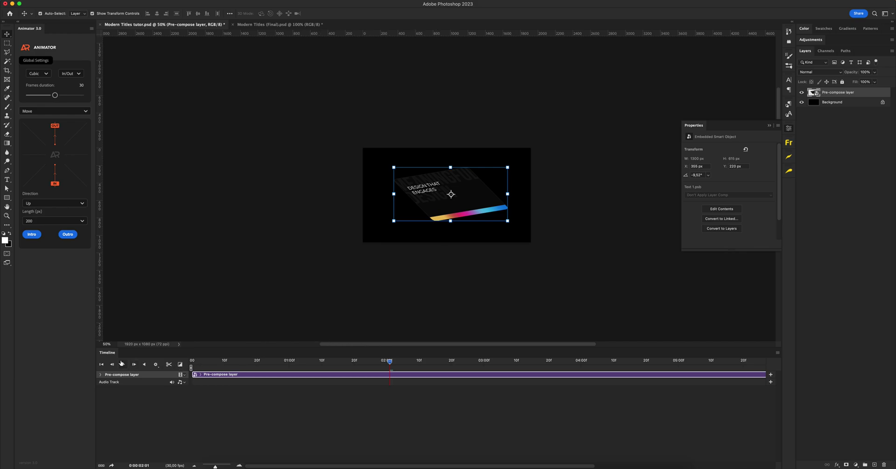
{"action": "left_click", "coordinate": [122, 364]}
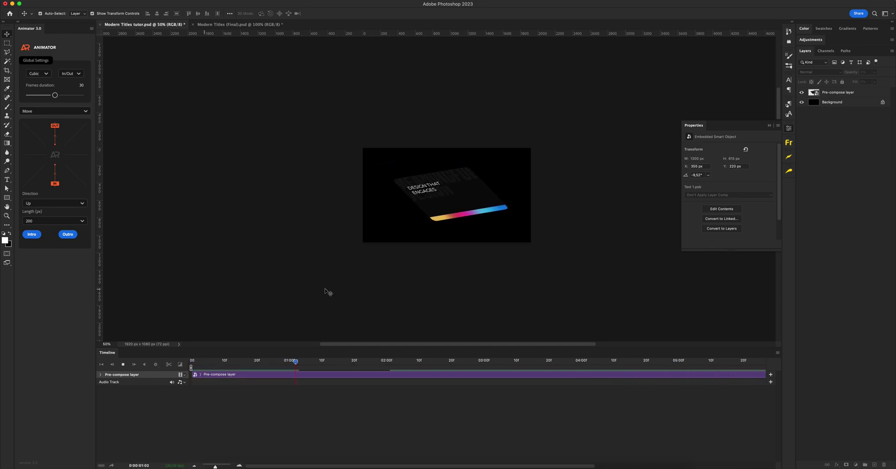
{"action": "left_click", "coordinate": [780, 105]}
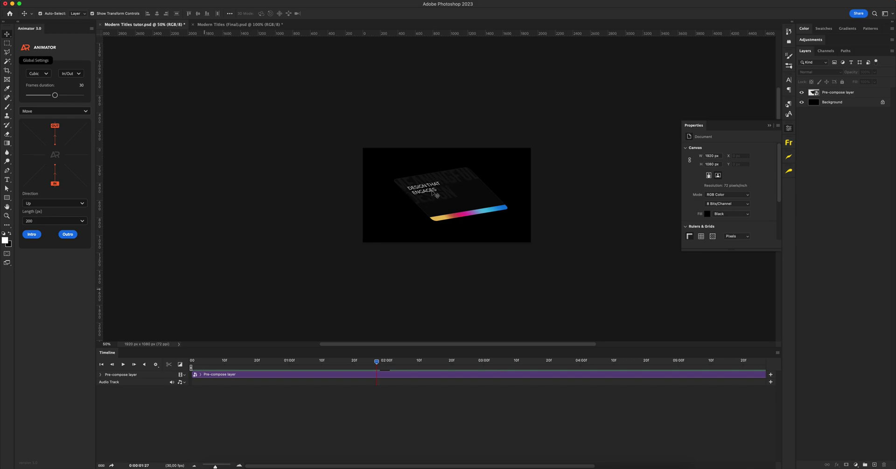
{"action": "scroll", "coordinate": [453, 197], "scroll_direction": "up", "scroll_amount": 1}
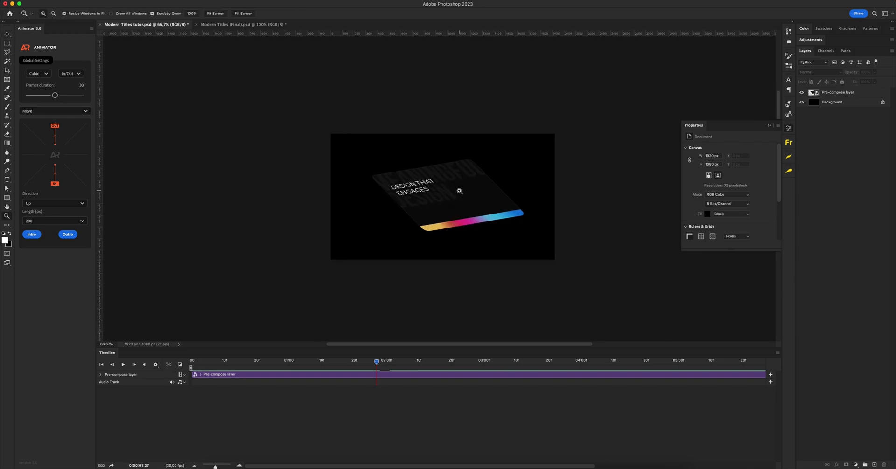
{"action": "double_click", "coordinate": [814, 96]}
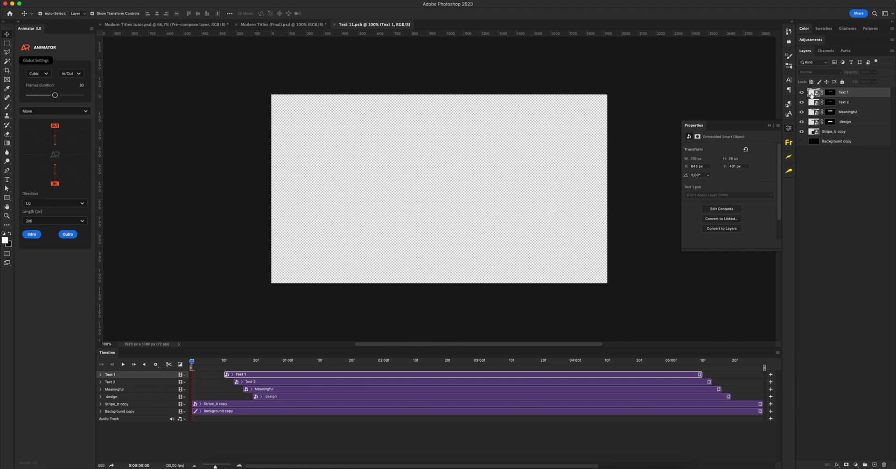
Inside Text 1's contents, fill the Rectangle 1 copy bar with #000000.
{"action": "double_click", "coordinate": [811, 94]}
{"action": "left_click_drag", "start_coordinate": [338, 364], "coordinate": [352, 364]}
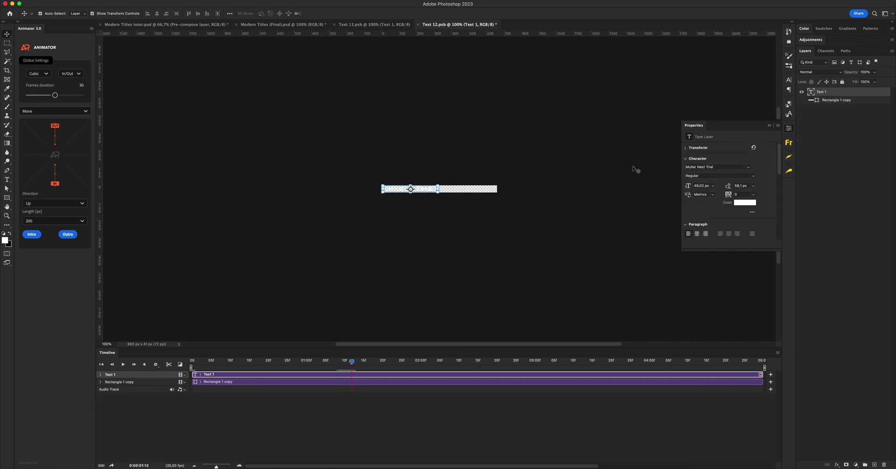
{"action": "double_click", "coordinate": [815, 100]}
{"action": "type", "text": "000000"}
{"action": "left_click", "coordinate": [766, 327]}
{"action": "scroll", "coordinate": [435, 186], "scroll_direction": "up", "scroll_amount": 1}
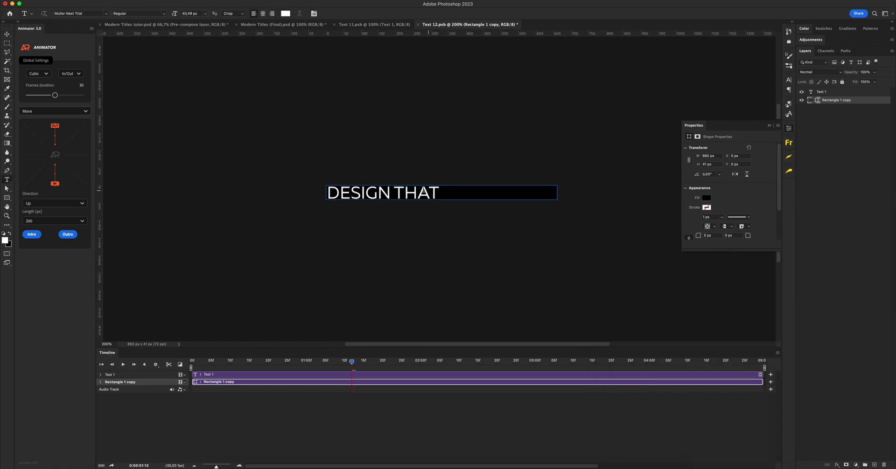
Retype the title as FULLY EDITABLE, then save and close Text 12.psb.
{"action": "double_click", "coordinate": [421, 191]}
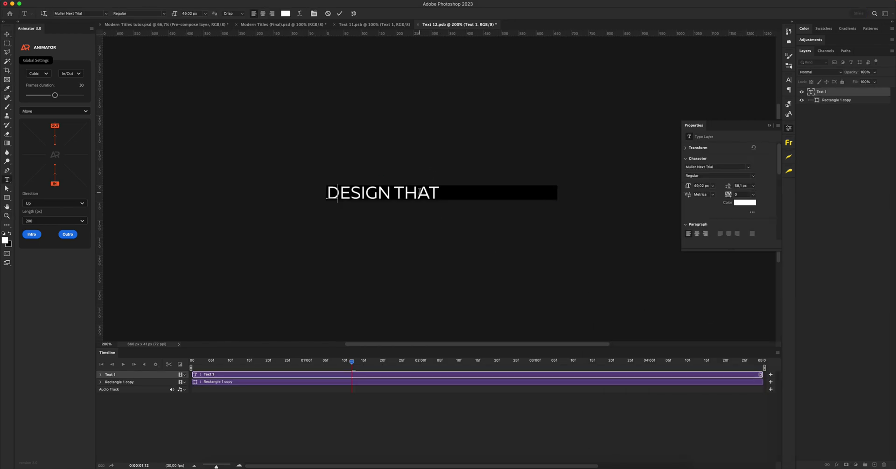
{"action": "type", "text": "FULLY"}
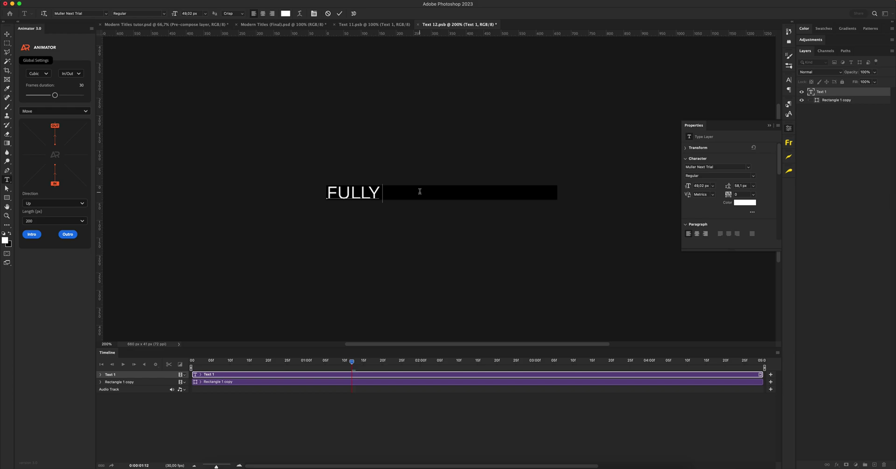
{"action": "type", "text": " EDITABLE"}
{"action": "left_click", "coordinate": [7, 35]}
{"action": "key", "text": "super+s"}
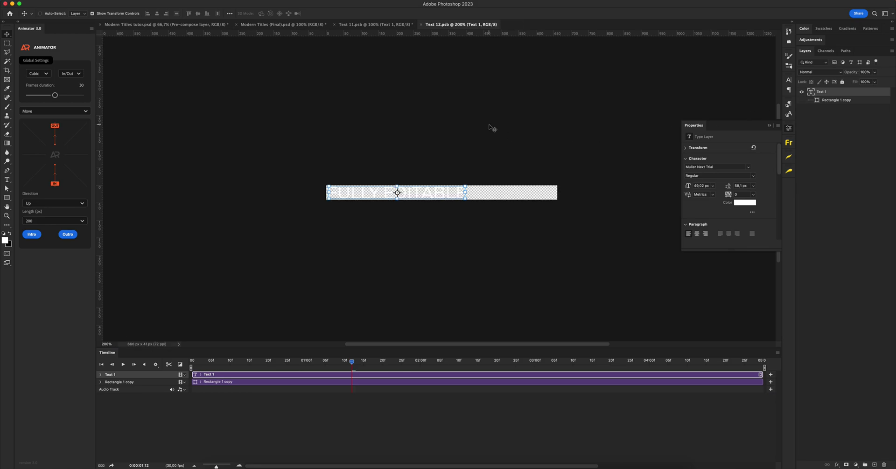
{"action": "key", "text": "super+w"}
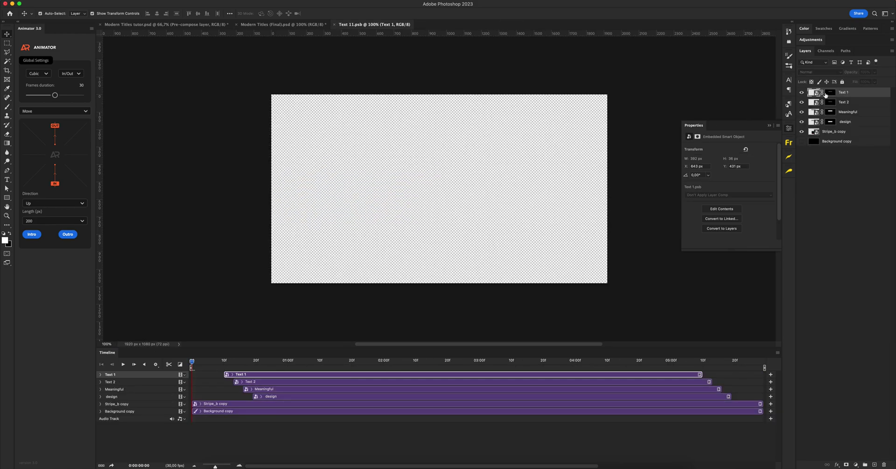
Inside Text 2's contents, show Rectangle 1 and fill it dark grey #3b3b3b.
{"action": "double_click", "coordinate": [814, 105]}
{"action": "left_click", "coordinate": [801, 100]}
{"action": "double_click", "coordinate": [817, 100]}
{"action": "type", "text": "3b3b3b"}
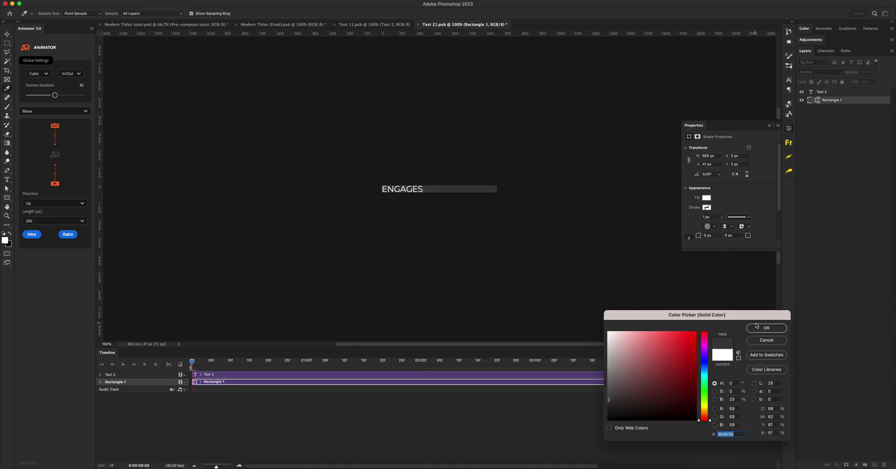
{"action": "left_click", "coordinate": [766, 328]}
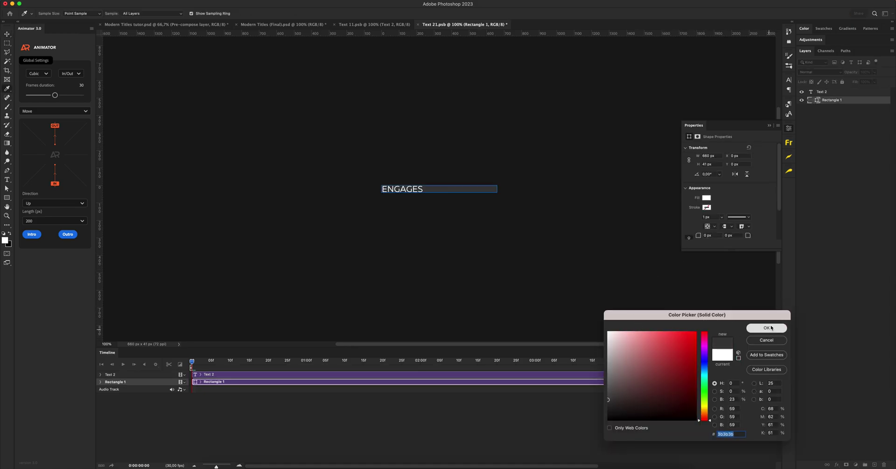
Replace ENGAGES with ANIMATED CARD DESIGN, correcting the mistyped ending.
{"action": "double_click", "coordinate": [810, 92]}
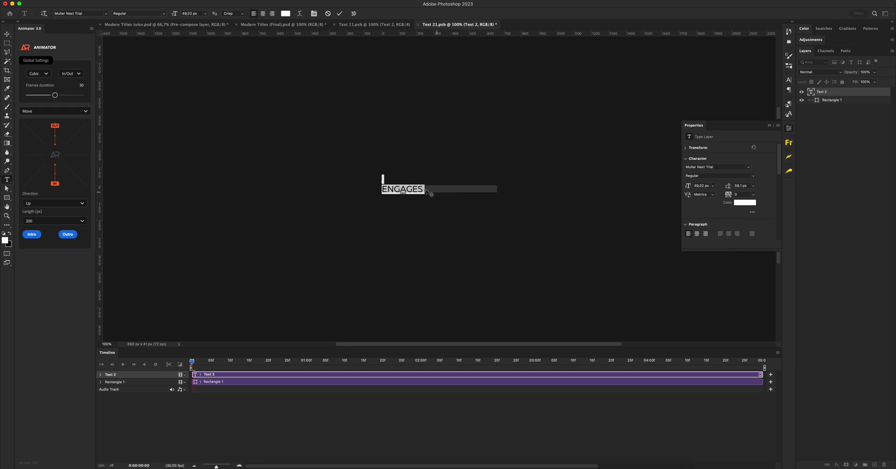
{"action": "left_click", "coordinate": [410, 188]}
{"action": "double_click", "coordinate": [410, 188]}
{"action": "type", "text": "ANIMATED CARD"}
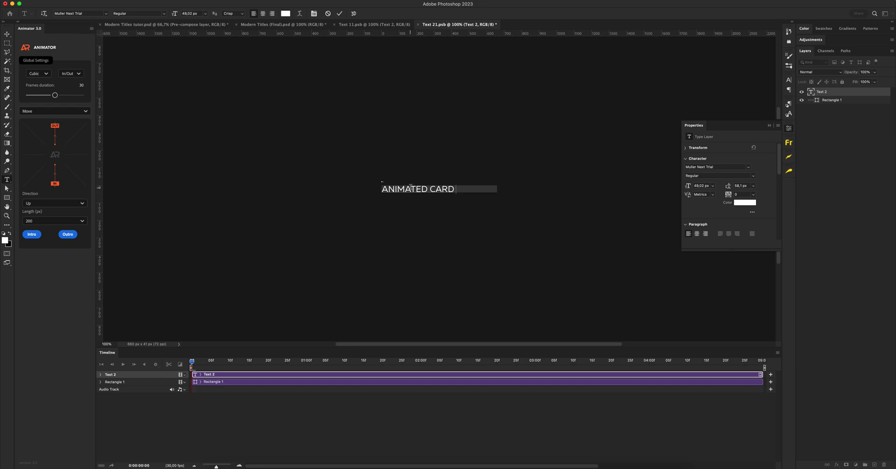
{"action": "type", "text": " DSШТП"}
{"action": "left_click_drag", "start_coordinate": [460, 188], "coordinate": [530, 188]}
{"action": "type", "text": "DESIGN"}
{"action": "left_click", "coordinate": [7, 34]}
Hide Rectangle 1, close Text 21.psb, and save and close Text 11.psb.
{"action": "left_click", "coordinate": [801, 100]}
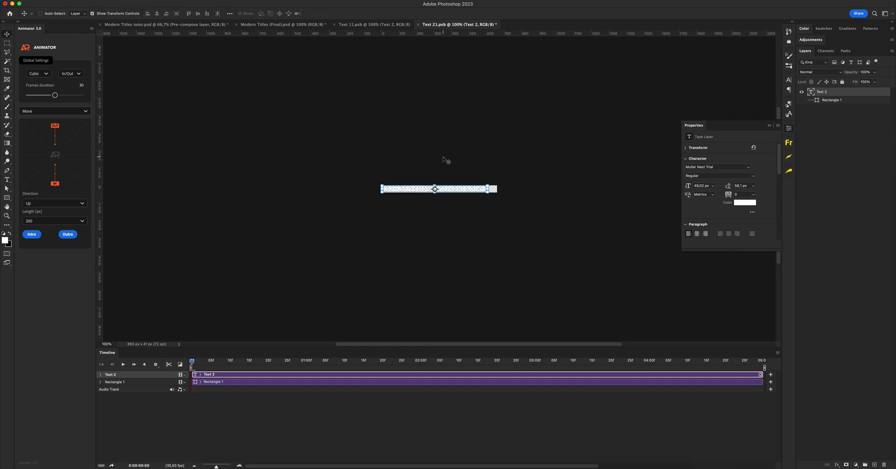
{"action": "key", "text": "super+w"}
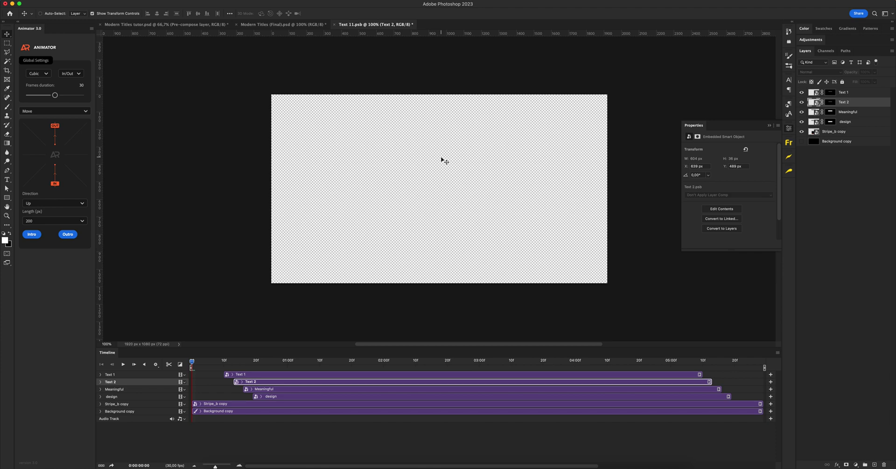
{"action": "key", "text": "super+s"}
{"action": "key", "text": "super+w"}
{"action": "left_click", "coordinate": [326, 171]}
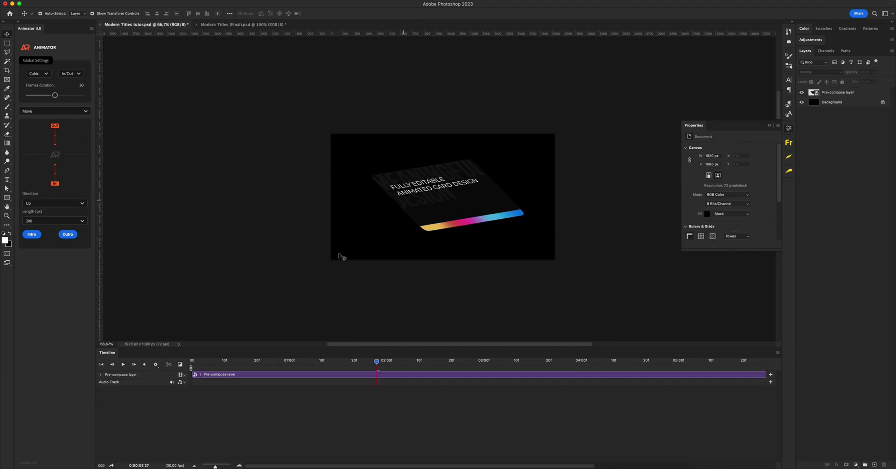
Preview the card animation, pull the work-area end back to its finish, and scrub to check.
{"action": "left_click", "coordinate": [126, 365]}
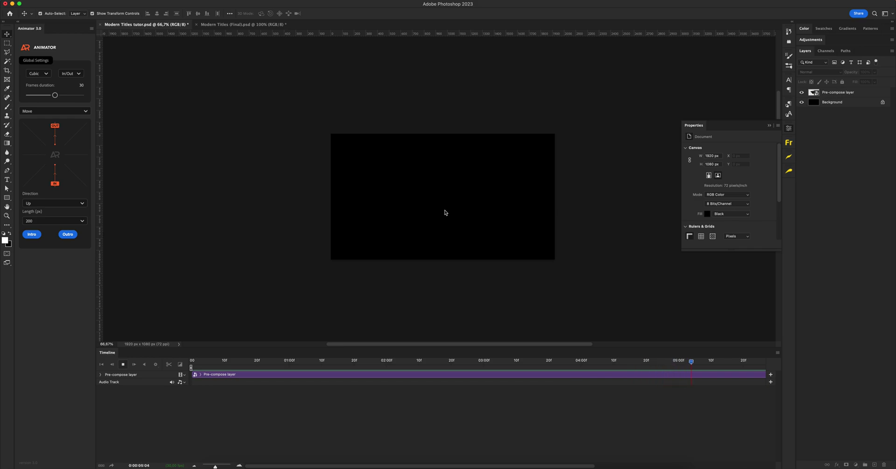
{"action": "key", "text": "space"}
{"action": "scroll", "coordinate": [420, 369], "scroll_direction": "down", "scroll_amount": 5}
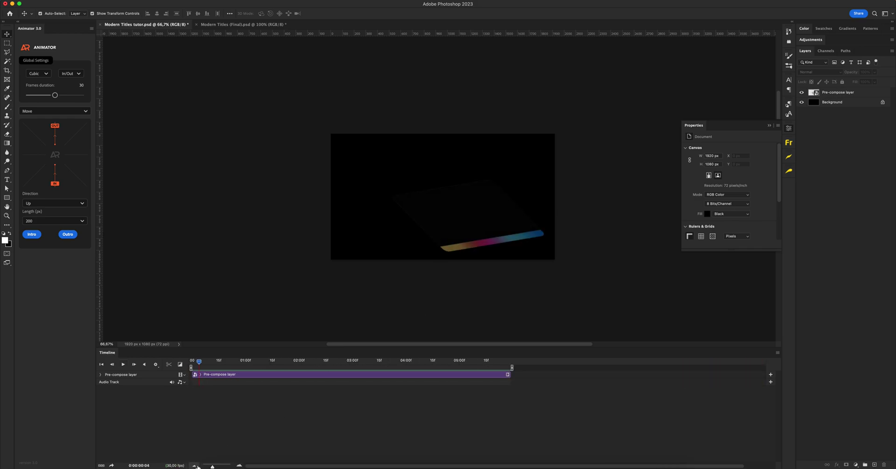
{"action": "left_click_drag", "start_coordinate": [416, 368], "coordinate": [382, 366]}
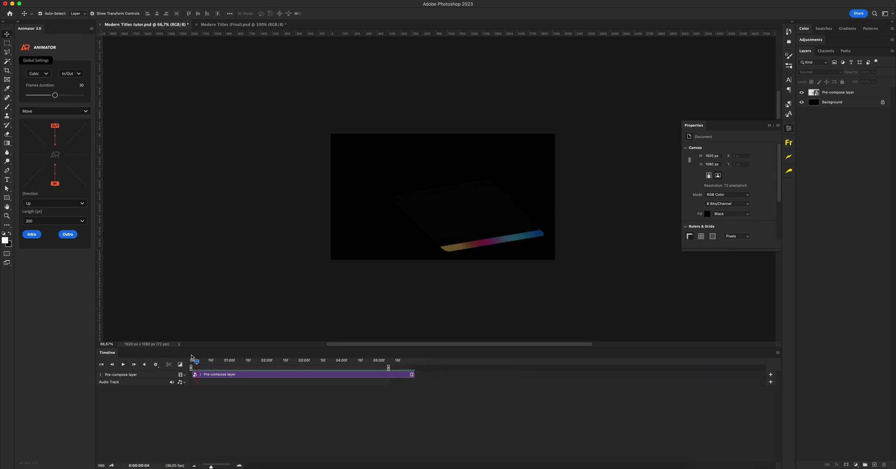
{"action": "left_click_drag", "start_coordinate": [191, 357], "coordinate": [295, 361]}
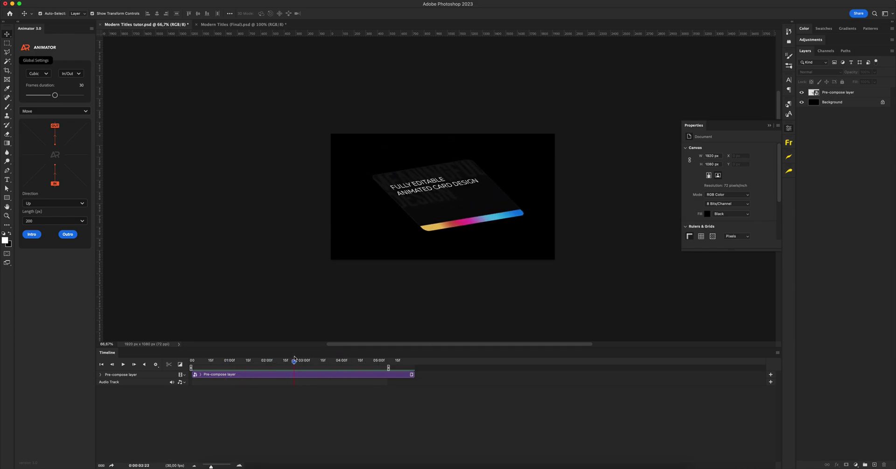
{"action": "left_click", "coordinate": [851, 94]}
Duplicate the card, move the copy up-left, and delay the original Pre-compose clip slightly.
{"action": "key", "text": "super+j"}
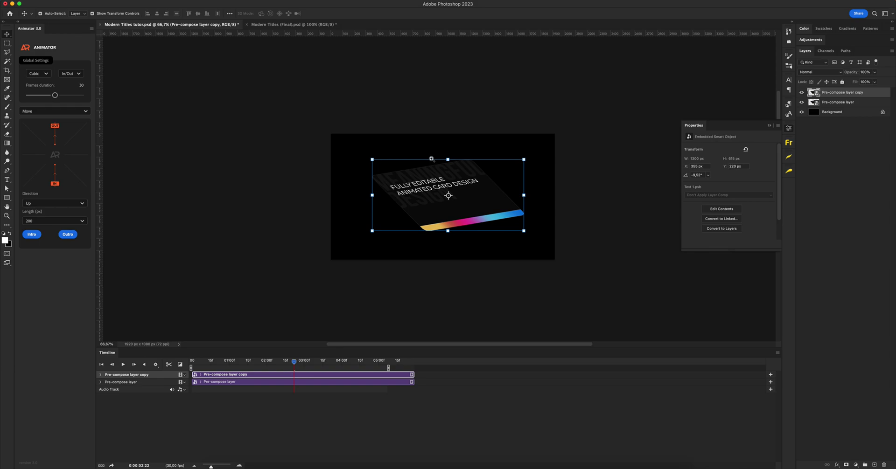
{"action": "key", "text": "super+1"}
{"action": "key", "text": "super+t"}
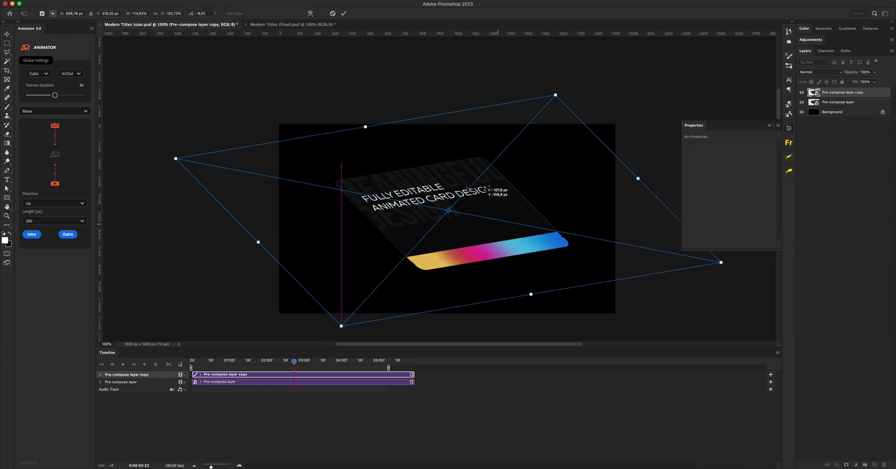
{"action": "left_click_drag", "start_coordinate": [488, 189], "coordinate": [404, 135]}
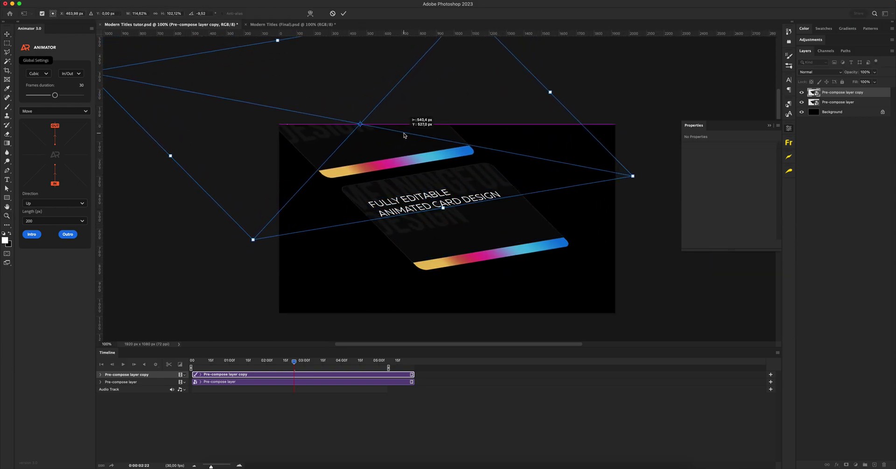
{"action": "key", "text": "Return"}
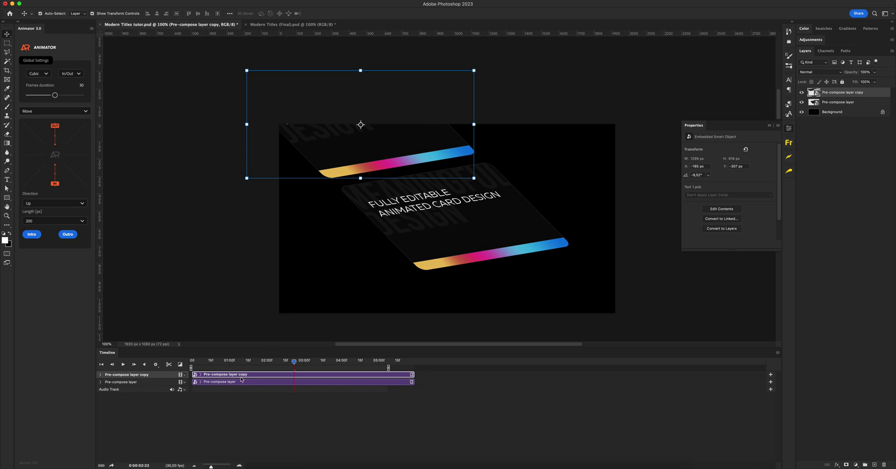
{"action": "mouse_move", "coordinate": [234, 383]}
{"action": "left_mouse_down"}
{"action": "mouse_move", "coordinate": [242, 383]}
{"action": "mouse_move", "coordinate": [233, 375]}
{"action": "mouse_move", "coordinate": [247, 376]}
{"action": "left_mouse_up"}
Create Pre-compose layer copy 2 with an earlier-starting clip, placed below-right of the original.
{"action": "left_click", "coordinate": [227, 384], "text": "shift"}
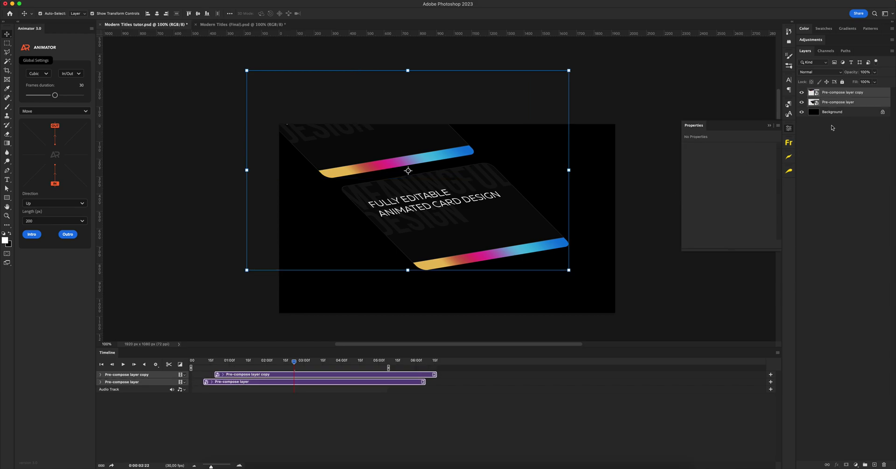
{"action": "left_click", "coordinate": [848, 102]}
{"action": "left_click_drag", "start_coordinate": [848, 102], "coordinate": [848, 110]}
{"action": "left_click", "coordinate": [259, 384]}
{"action": "left_click_drag", "start_coordinate": [250, 389], "coordinate": [238, 389]}
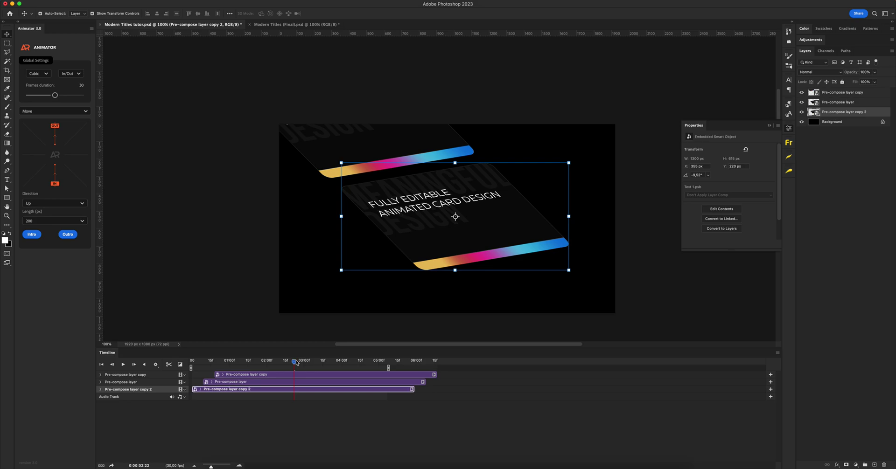
{"action": "left_click_drag", "start_coordinate": [296, 362], "coordinate": [260, 360]}
{"action": "left_click_drag", "start_coordinate": [425, 218], "coordinate": [534, 279]}
{"action": "key", "text": "Return"}
Zoom the view out to 66.67% and scrub the timeline to check the staggered timing.
{"action": "key", "text": "z"}
{"action": "left_click", "coordinate": [452, 282], "text": "alt"}
{"action": "key", "text": "v"}
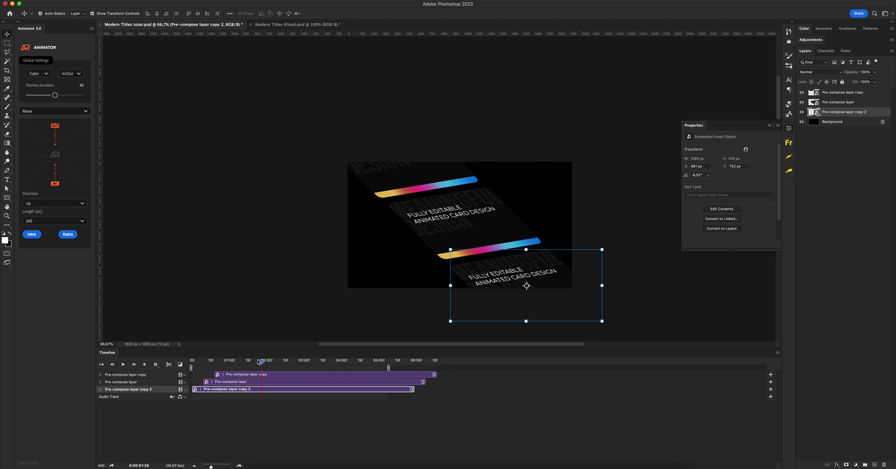
{"action": "mouse_move", "coordinate": [260, 362]}
{"action": "left_mouse_down"}
{"action": "mouse_move", "coordinate": [195, 360]}
{"action": "mouse_move", "coordinate": [272, 361]}
{"action": "left_mouse_up"}
Scale all three card layers down together to about 92%.
{"action": "left_click", "coordinate": [852, 94], "text": "shift"}
{"action": "key", "text": "super+t"}
{"action": "left_click_drag", "start_coordinate": [602, 123], "coordinate": [583, 139]}
{"action": "key", "text": "Return"}
Nudge the top card up and the bottom card down-right, then preview the animation.
{"action": "left_click", "coordinate": [375, 106]}
{"action": "left_click_drag", "start_coordinate": [399, 183], "coordinate": [396, 180]}
{"action": "left_click_drag", "start_coordinate": [515, 275], "coordinate": [517, 278]}
{"action": "key", "text": "space"}
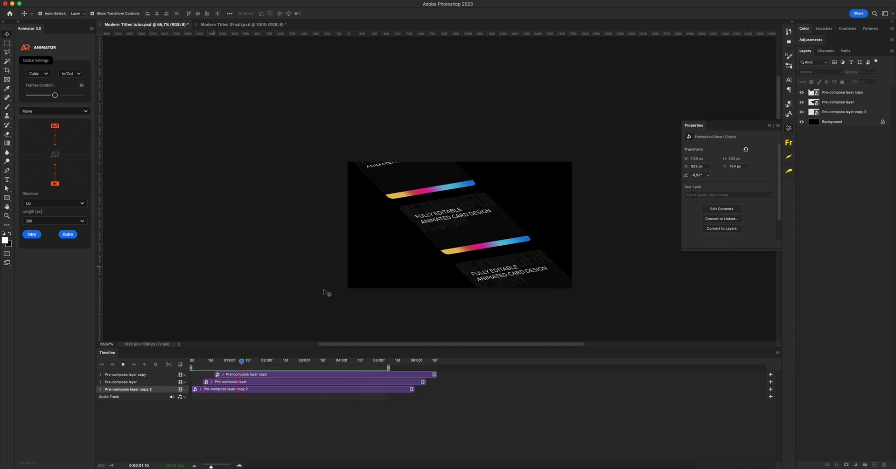
{"action": "left_click", "coordinate": [357, 279]}
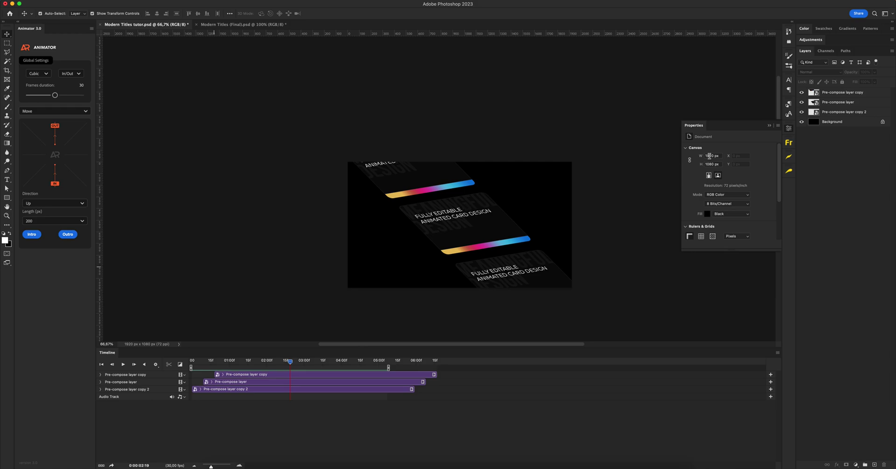
Delete the two card copies and make a New Smart Object via Copy of the Pre-compose layer.
{"action": "left_click", "coordinate": [832, 92]}
{"action": "key", "text": "Delete"}
{"action": "key", "text": "Delete"}
{"action": "left_click", "coordinate": [833, 94]}
{"action": "right_click", "coordinate": [836, 94]}
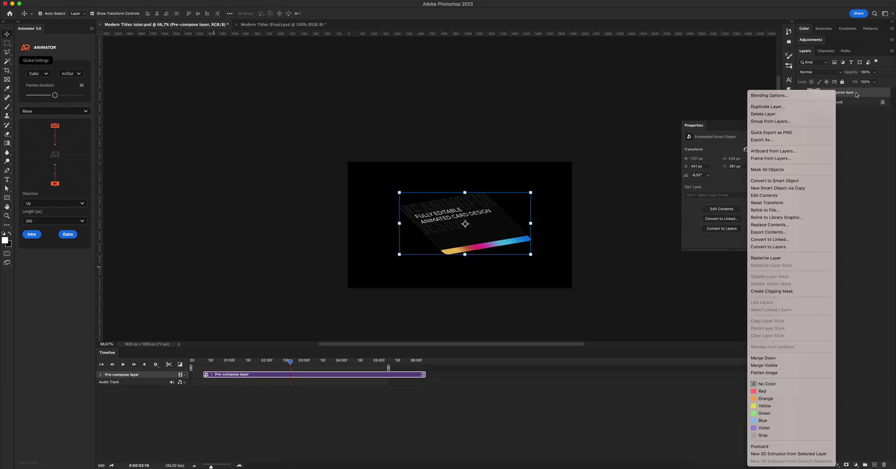
{"action": "left_click", "coordinate": [857, 95]}
{"action": "right_click", "coordinate": [830, 95]}
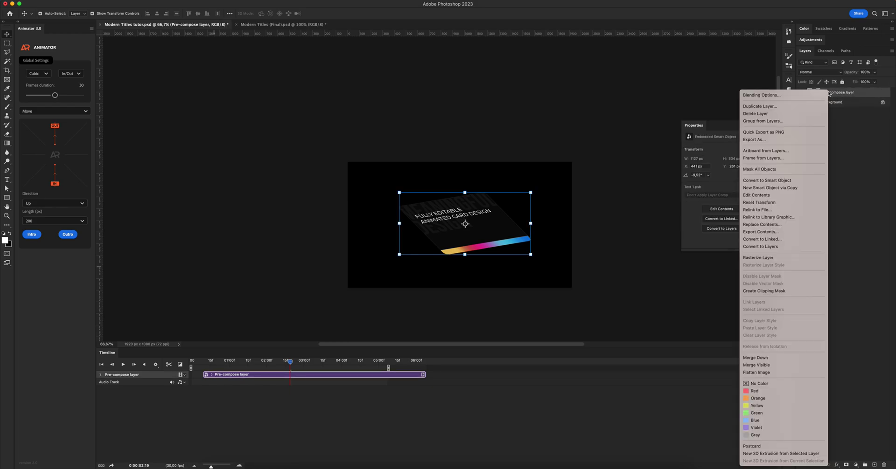
{"action": "left_click", "coordinate": [789, 189]}
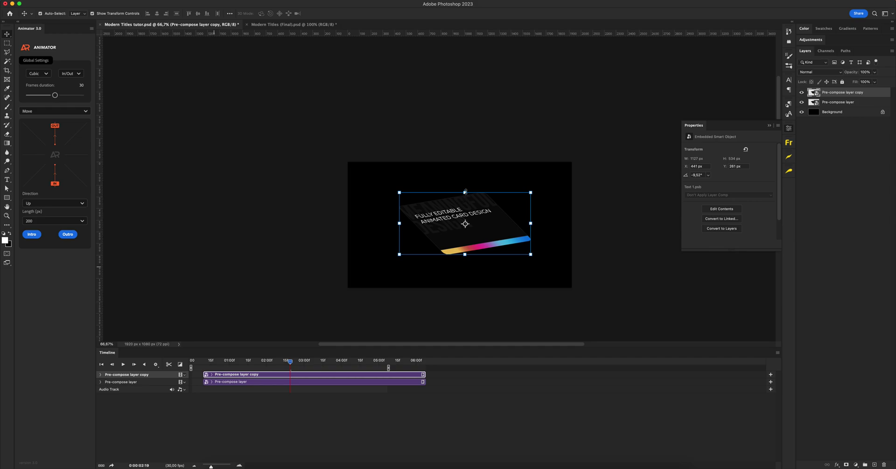
Shift the independent copy left, start its clip later, and open its Stripe_b copy contents.
{"action": "left_click_drag", "start_coordinate": [465, 191], "coordinate": [392, 242]}
{"action": "key", "text": "Return"}
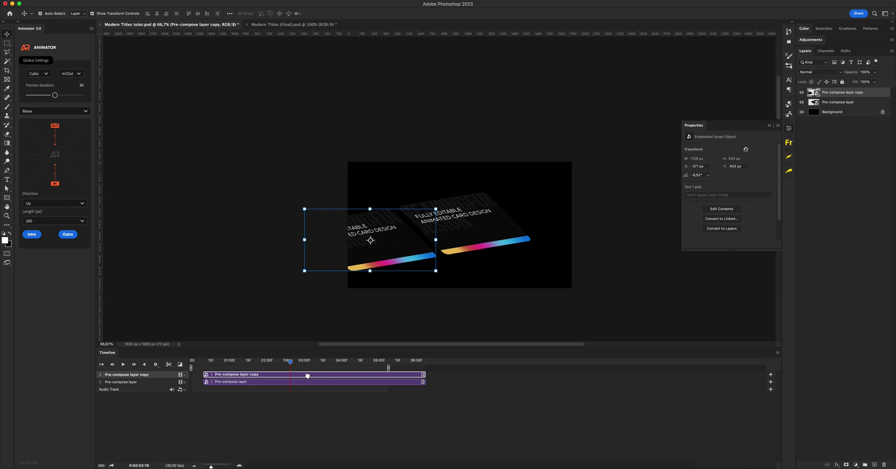
{"action": "left_click_drag", "start_coordinate": [307, 376], "coordinate": [253, 362]}
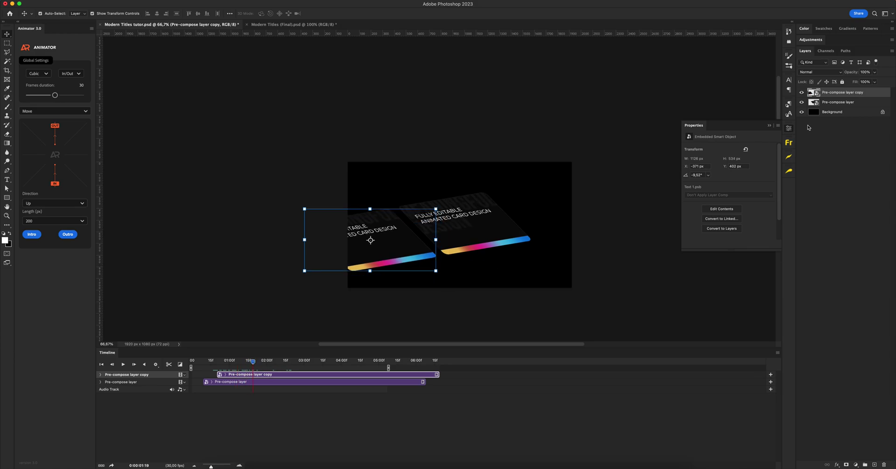
{"action": "double_click", "coordinate": [813, 92]}
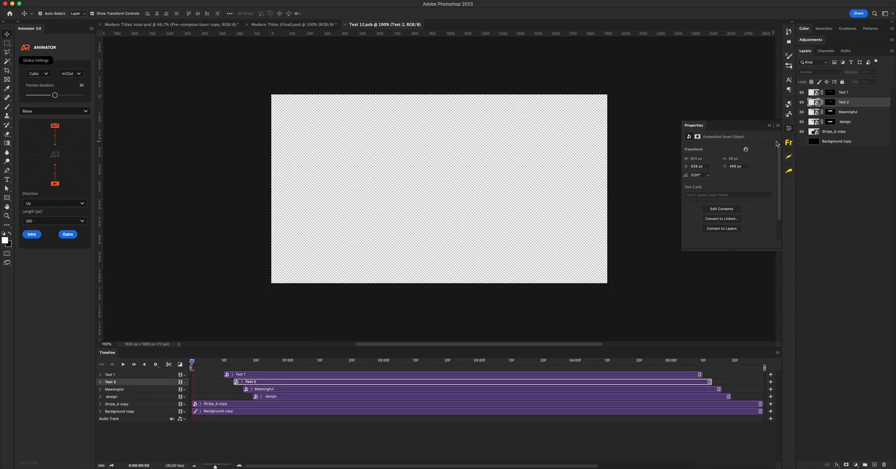
{"action": "double_click", "coordinate": [812, 132]}
Shorten the black card shape in Stripe_b copy, save and close the file, then scrub the timeline.
{"action": "key", "text": "super+t"}
{"action": "left_click_drag", "start_coordinate": [439, 243], "coordinate": [438, 234]}
{"action": "key", "text": "Return"}
{"action": "key", "text": "super+s"}
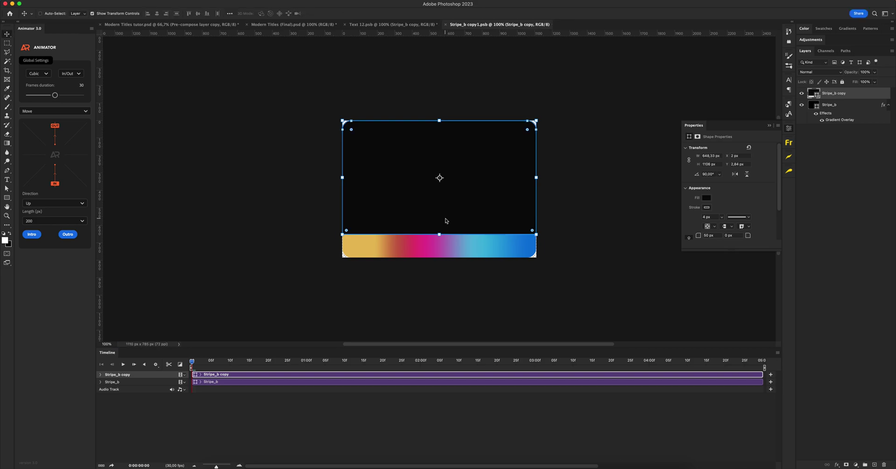
{"action": "key", "text": "super+w"}
{"action": "key", "text": "super+w"}
{"action": "left_click", "coordinate": [352, 320]}
{"action": "mouse_move", "coordinate": [252, 362]}
{"action": "left_mouse_down"}
{"action": "mouse_move", "coordinate": [192, 363]}
{"action": "mouse_move", "coordinate": [254, 356]}
{"action": "left_mouse_up"}
Switch to Modern Titles (Final).psd and play its three staggered text tracks.
{"action": "left_click", "coordinate": [236, 25]}
{"action": "key", "text": "space"}
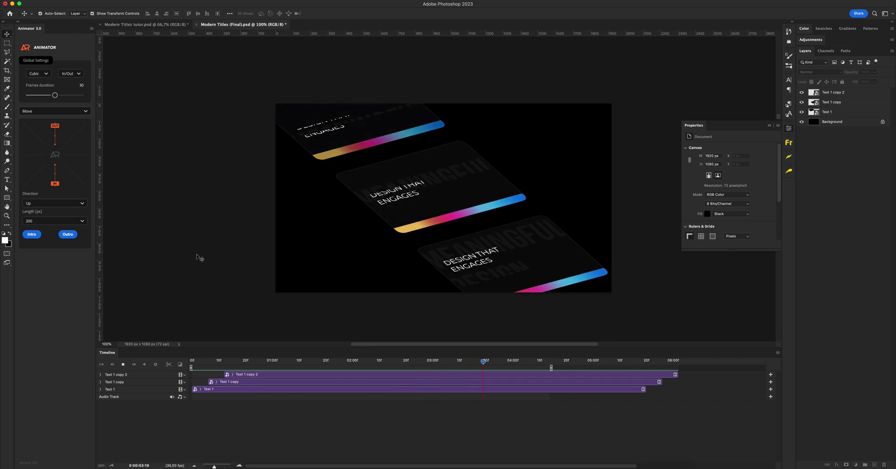